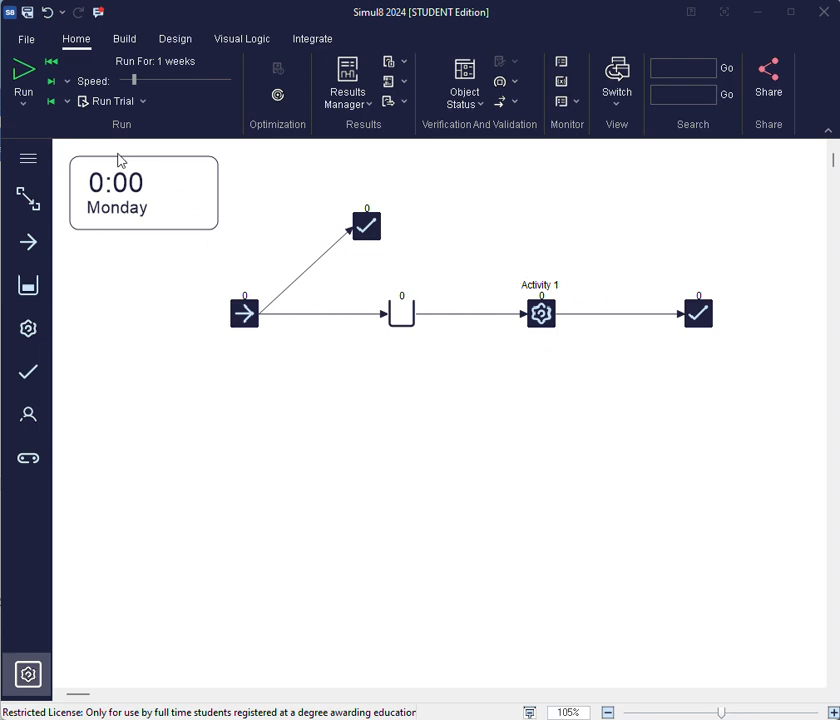
# - Run the simulation for its one-week period, raising the simulation speed to maximum
pyautogui.click(24, 72)
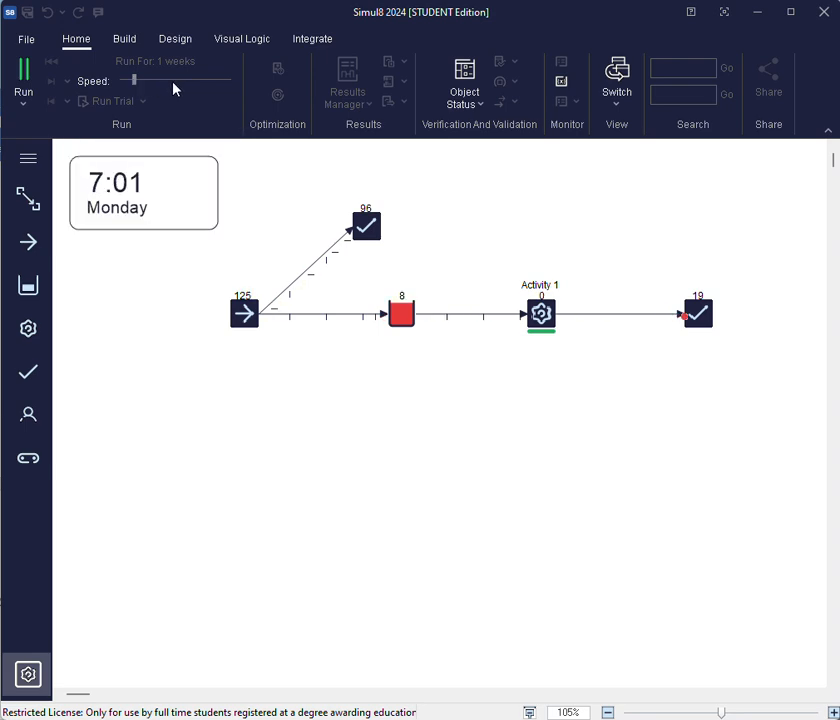
pyautogui.moveTo(175, 81); pyautogui.dragTo(242, 84)
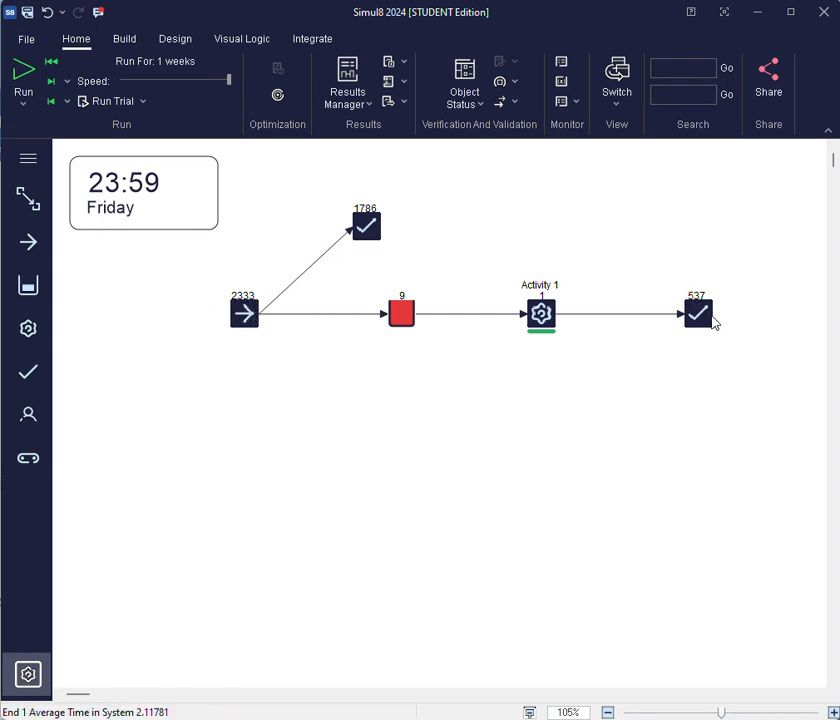
# - Review the queuing time statistics in the results of the queue for Activity 1, and close them
pyautogui.moveTo(704, 320)
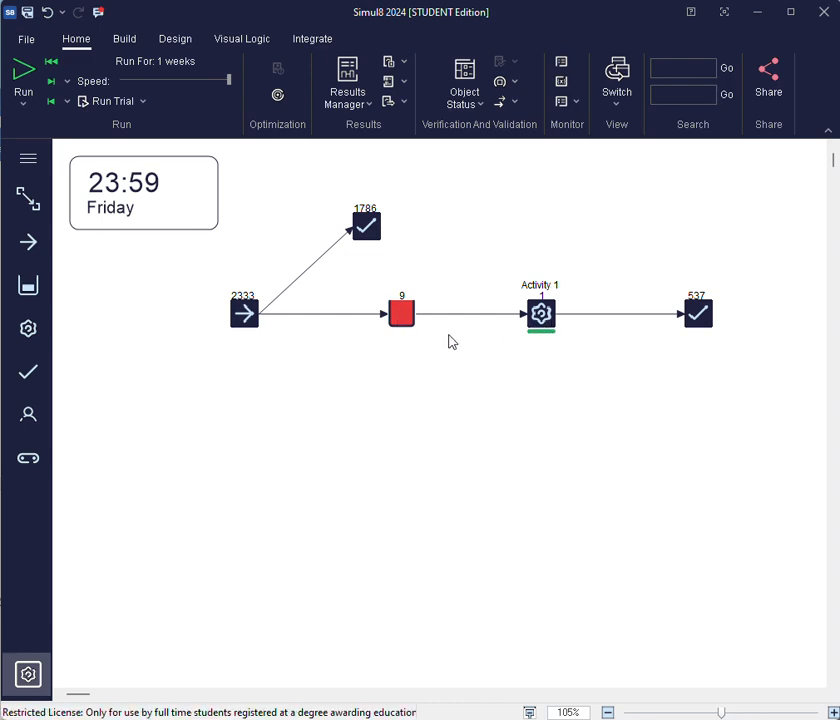
pyautogui.moveTo(404, 318)
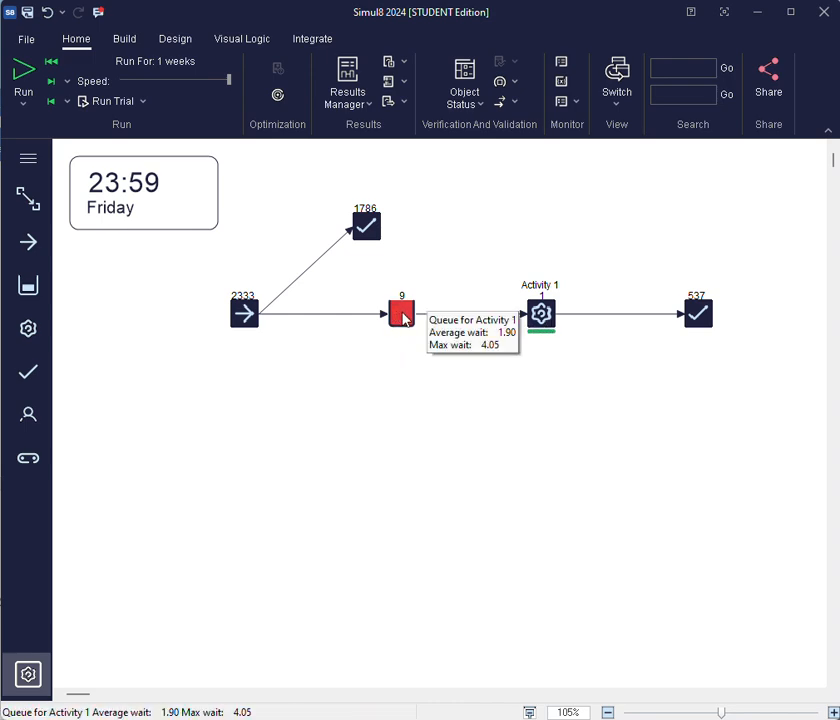
pyautogui.click(402, 316)
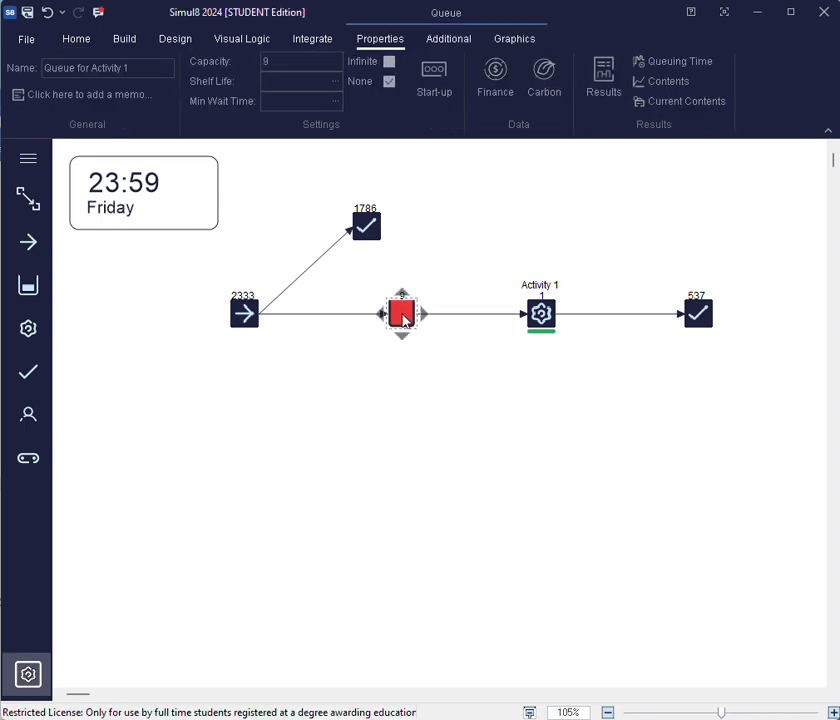
pyautogui.click(602, 86)
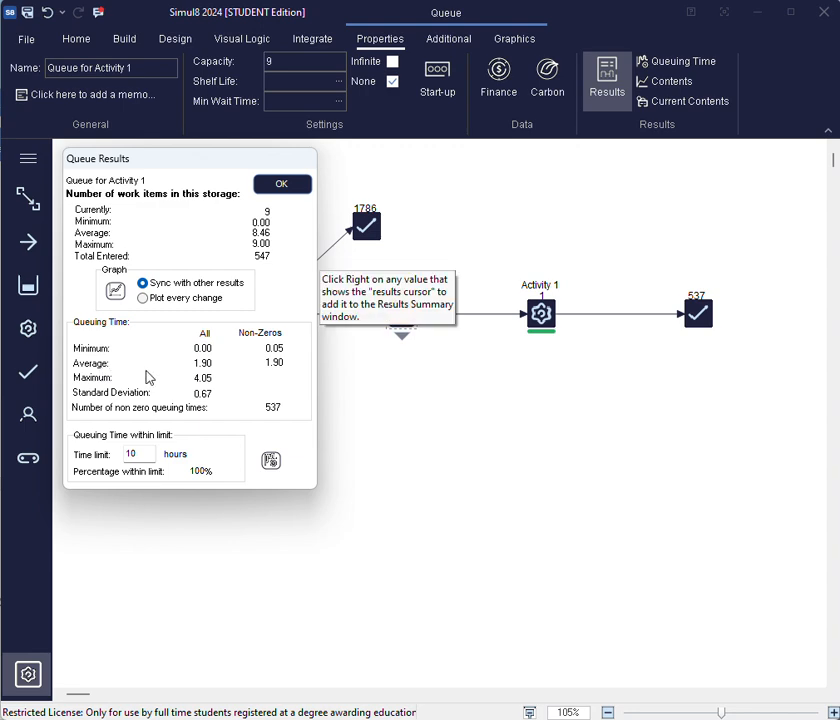
pyautogui.moveTo(210, 375)
pyautogui.click(289, 188)
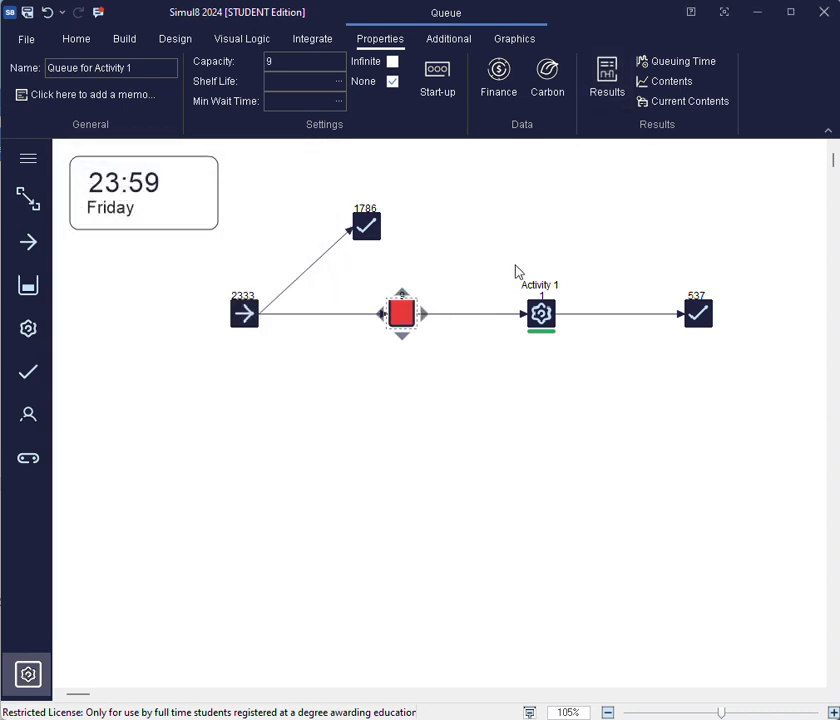
# - Review the time-in-system results of End 1, the exit point after Activity 1, and close them
pyautogui.click(698, 316)
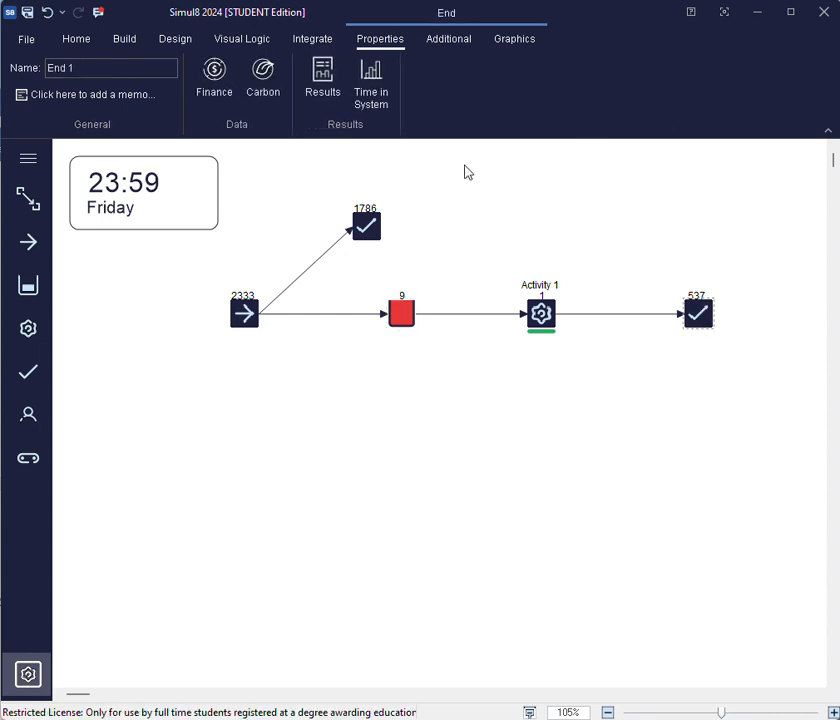
pyautogui.click(321, 82)
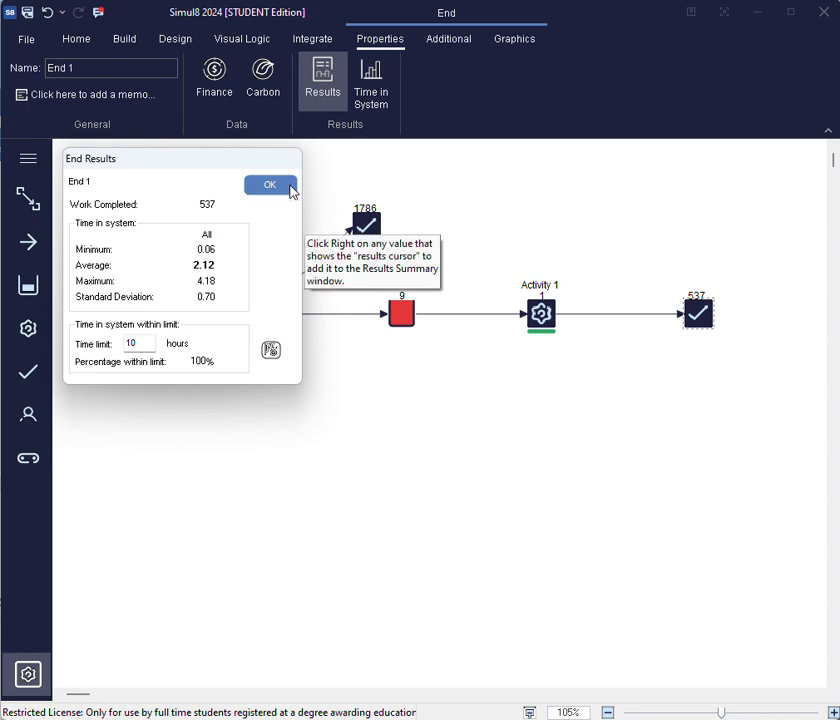
pyautogui.click(273, 187)
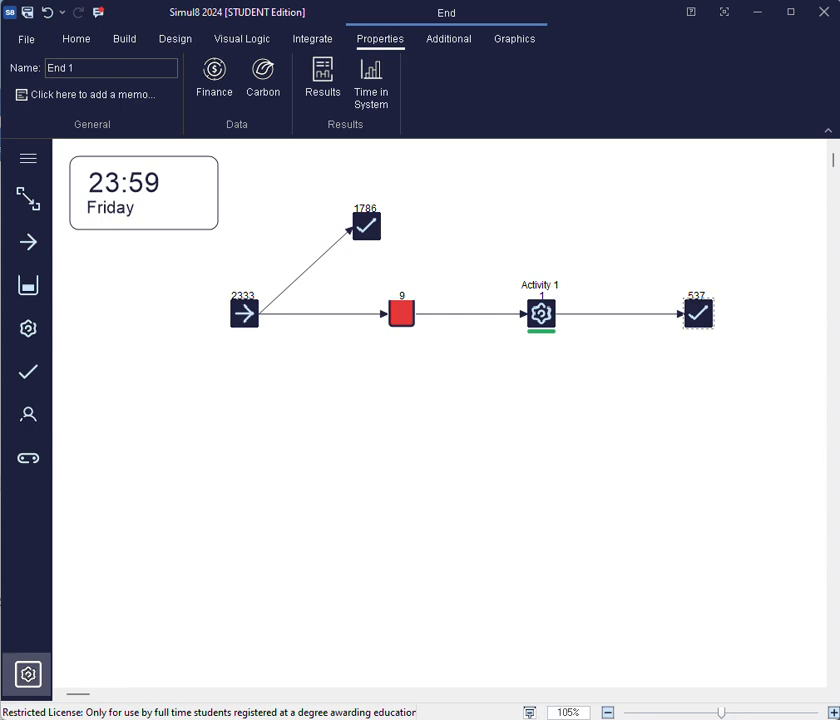
# - Set the results collection period to 1 year and rerun the simulation from the start
pyautogui.click(148, 252)
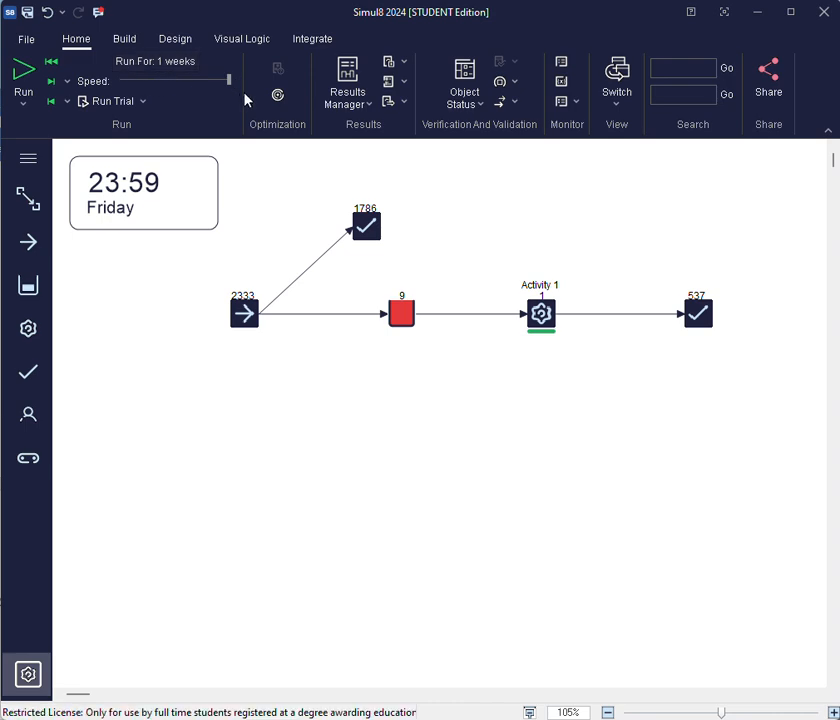
pyautogui.click(180, 62)
pyautogui.click(197, 205)
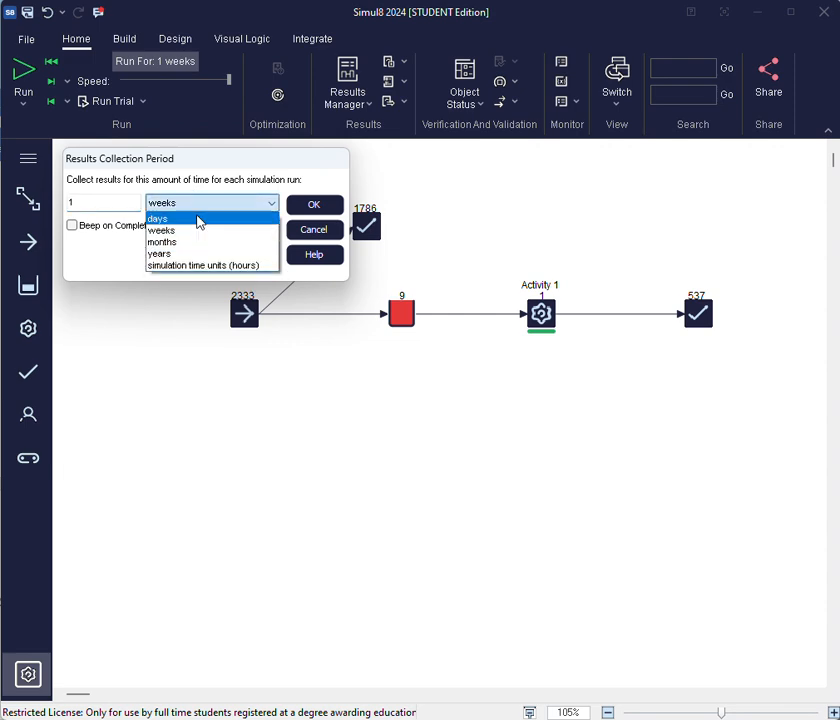
pyautogui.click(197, 252)
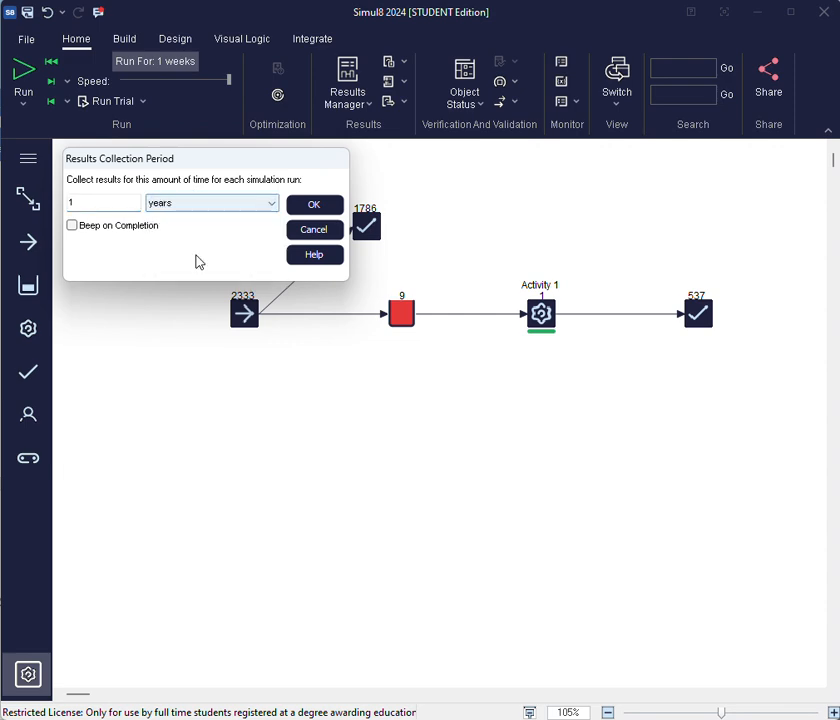
pyautogui.click(330, 204)
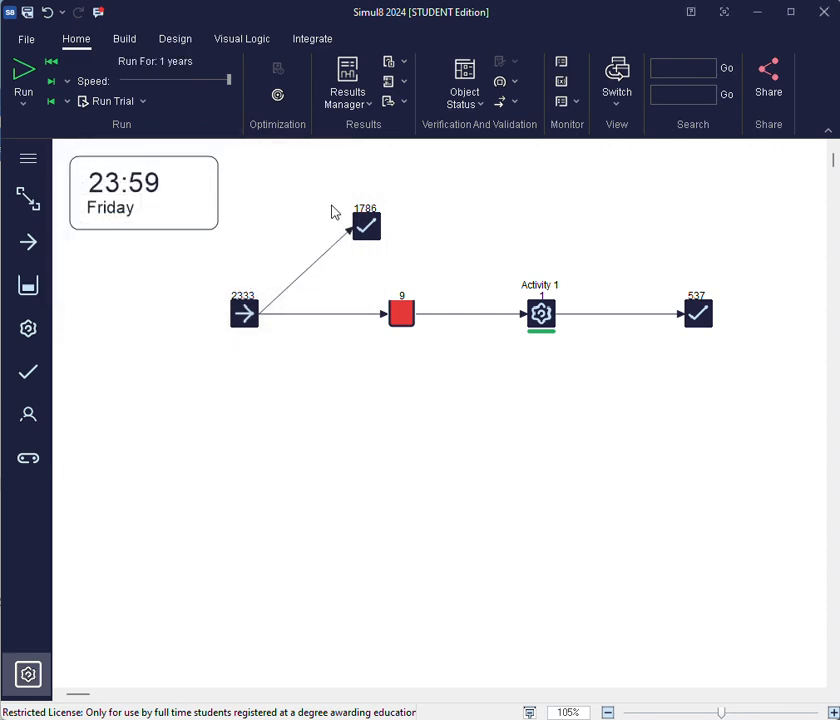
pyautogui.click(52, 62)
pyautogui.click(22, 76)
# - Check the queuing time results of the queue for Activity 1 for the one-year run
pyautogui.click(405, 316)
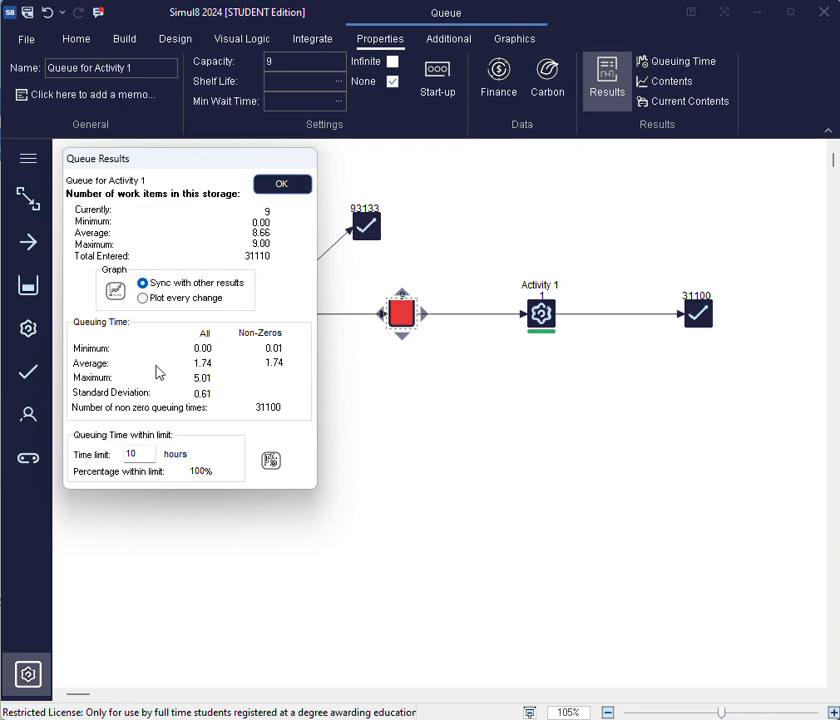
pyautogui.click(282, 186)
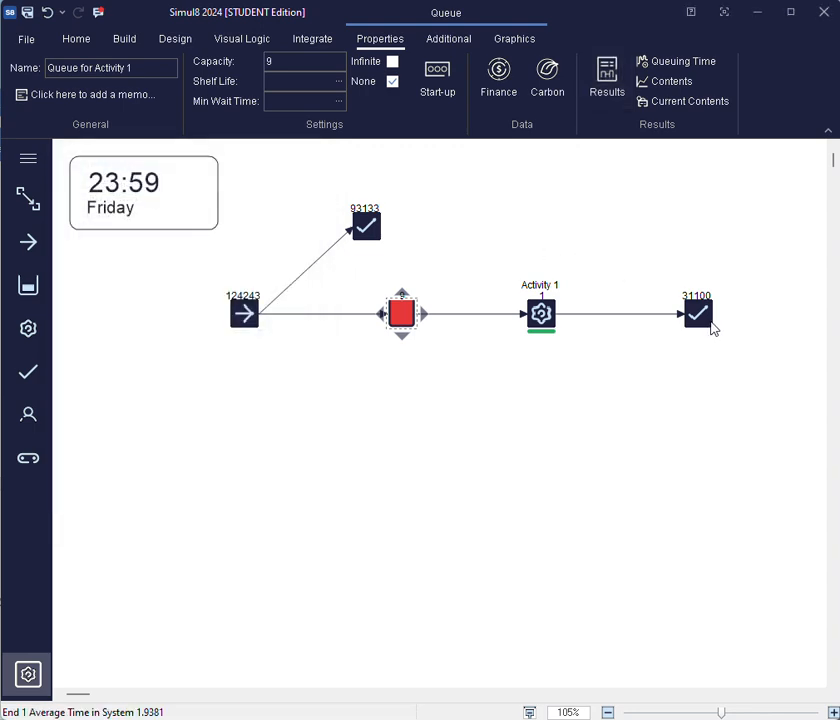
# - Review End 1's time-in-system histogram and its results, including the average time, for the one-year run
pyautogui.click(694, 318)
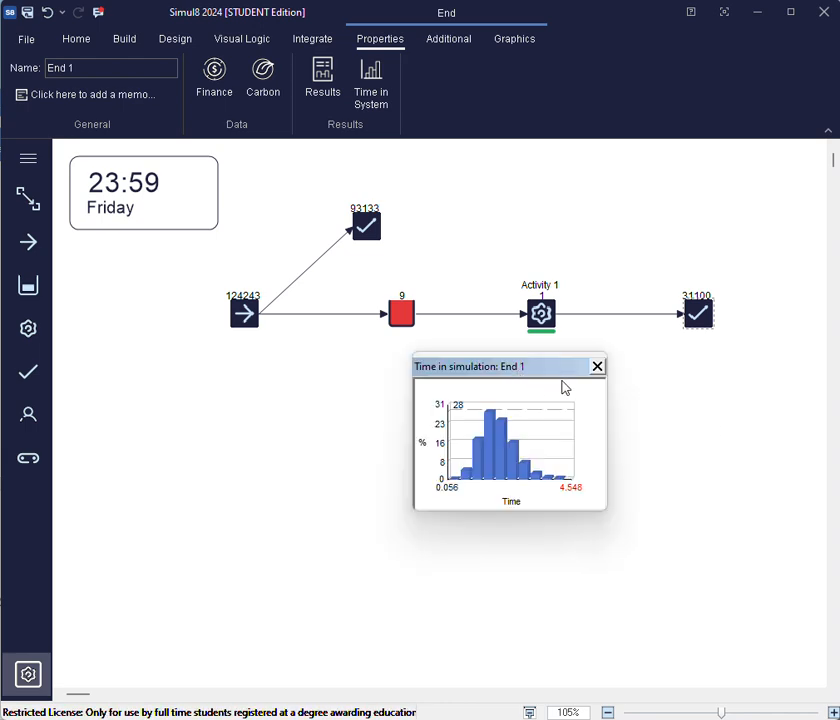
pyautogui.click(596, 368)
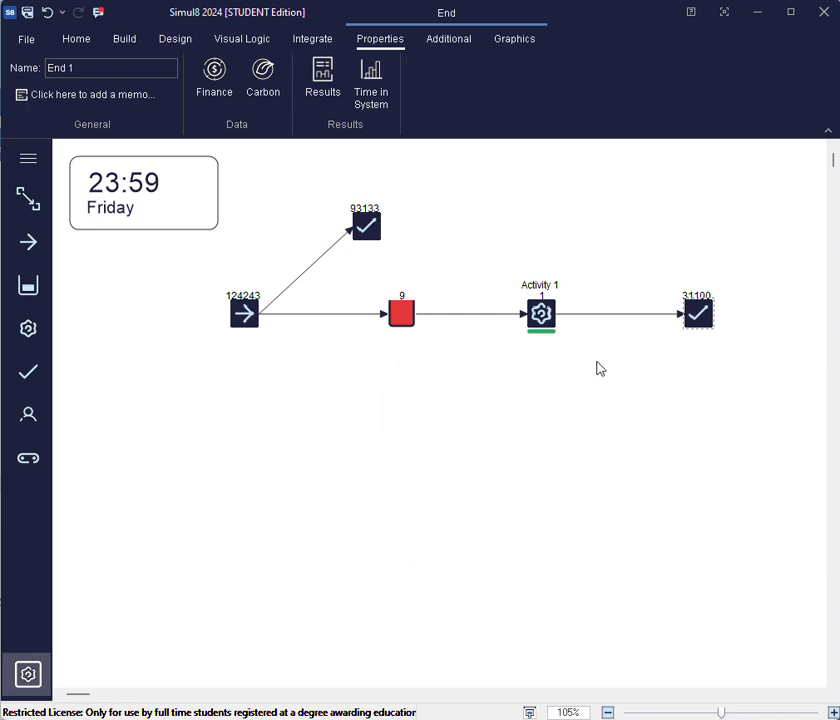
pyautogui.click(322, 70)
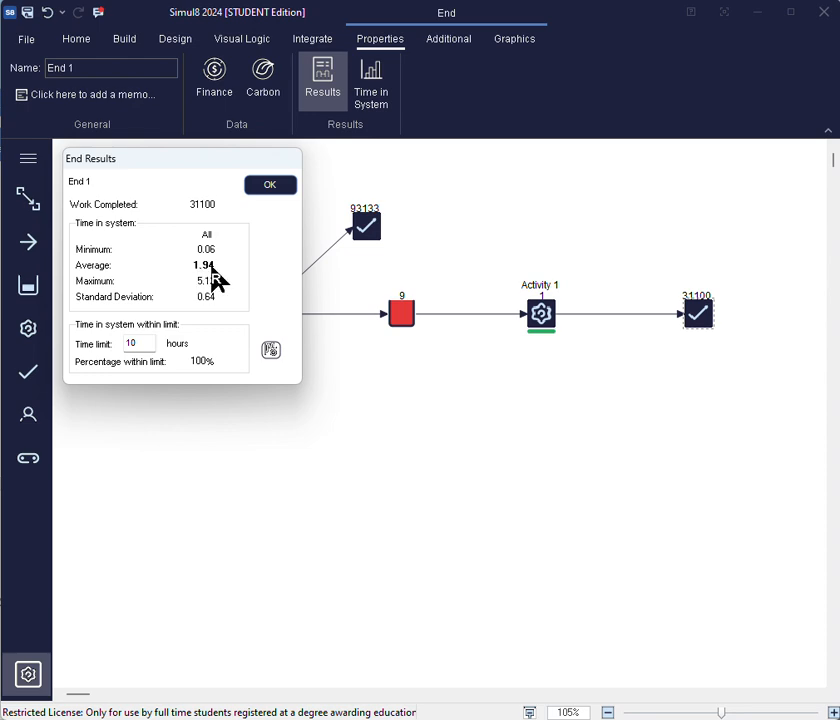
pyautogui.moveTo(213, 276)
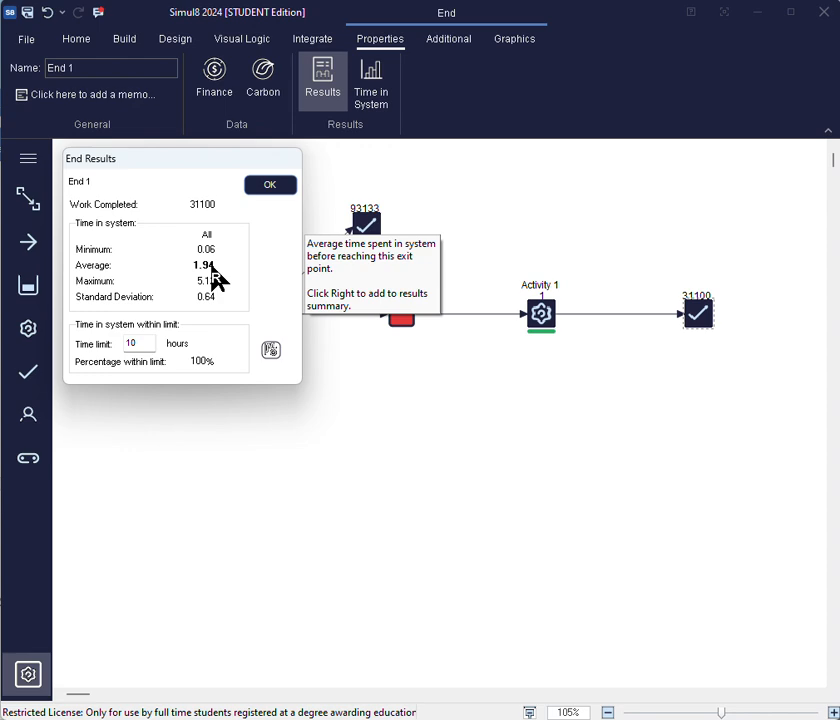
pyautogui.click(270, 185)
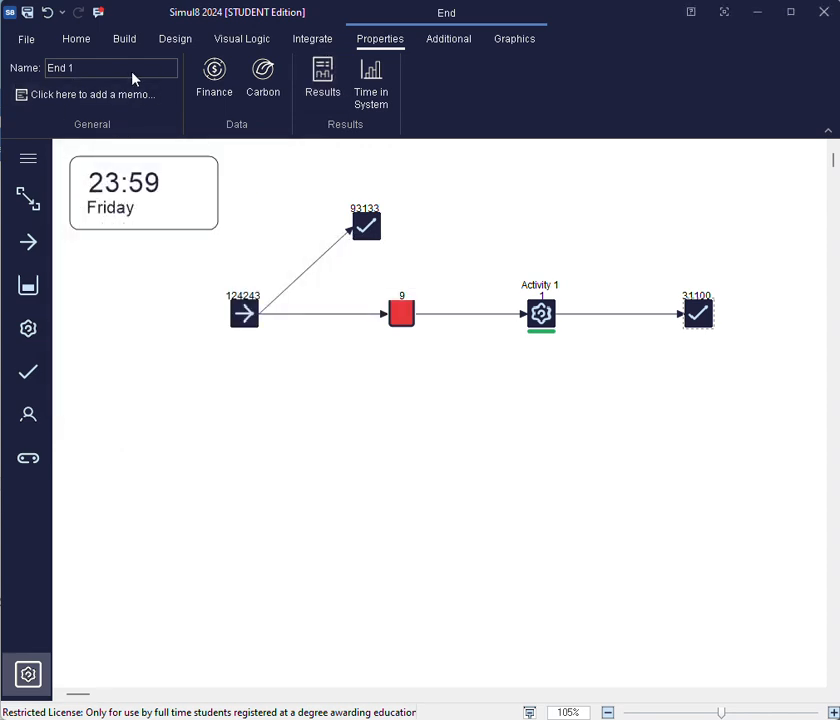
# - Reset the simulation and run it with a results collection period of 100 years
pyautogui.click(186, 276)
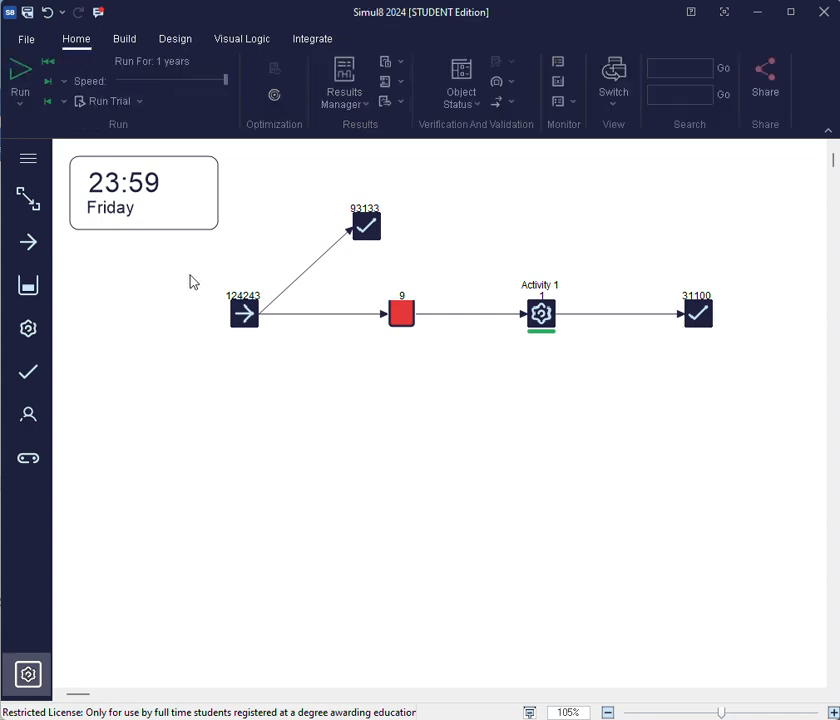
pyautogui.click(51, 62)
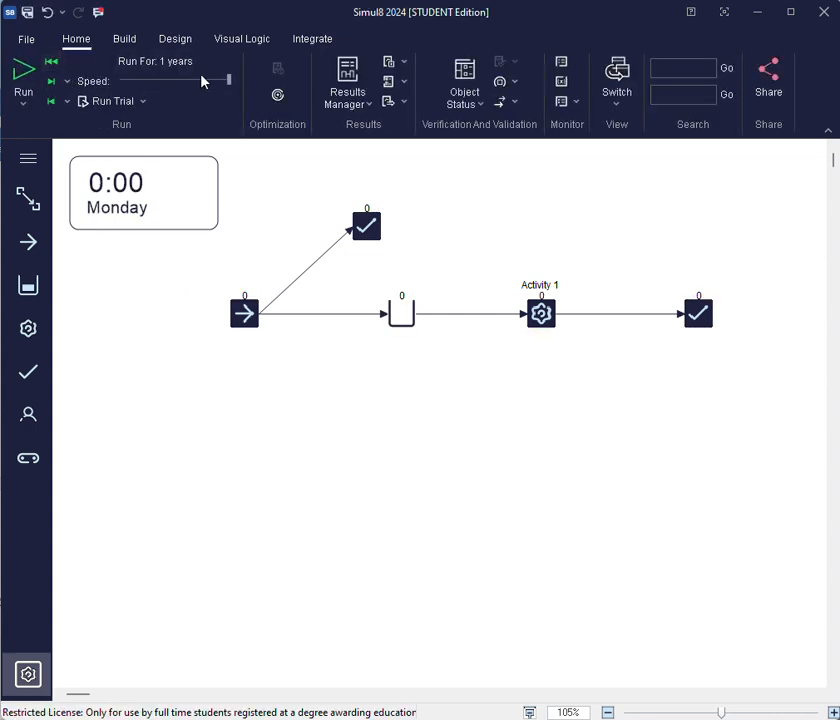
pyautogui.click(170, 62)
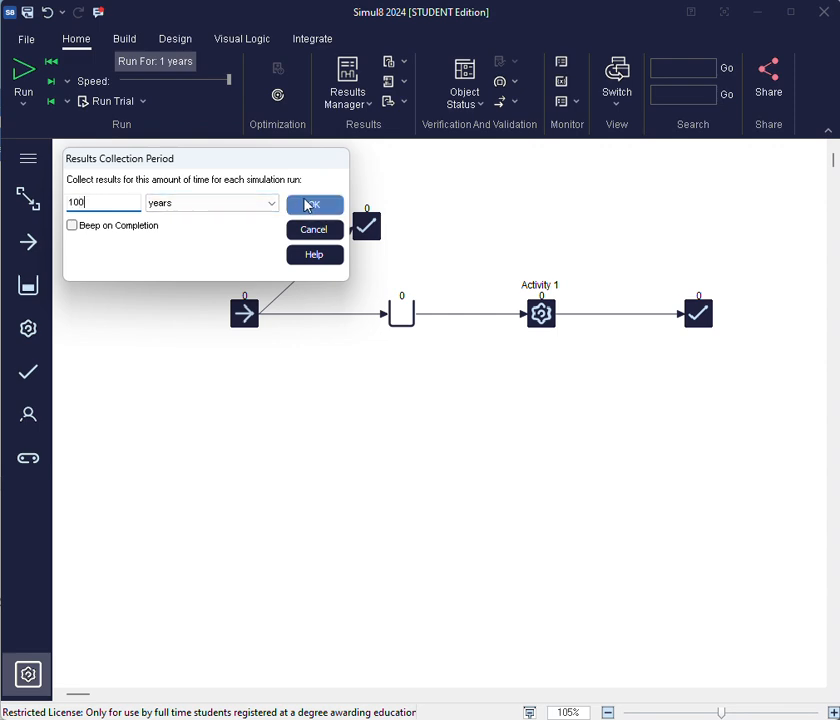
pyautogui.click(309, 205)
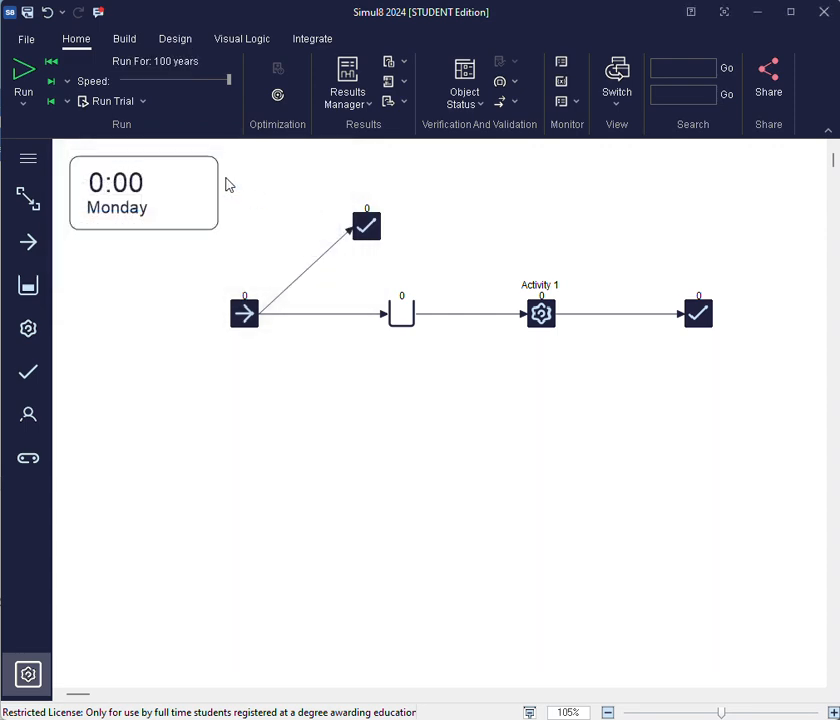
pyautogui.click(22, 80)
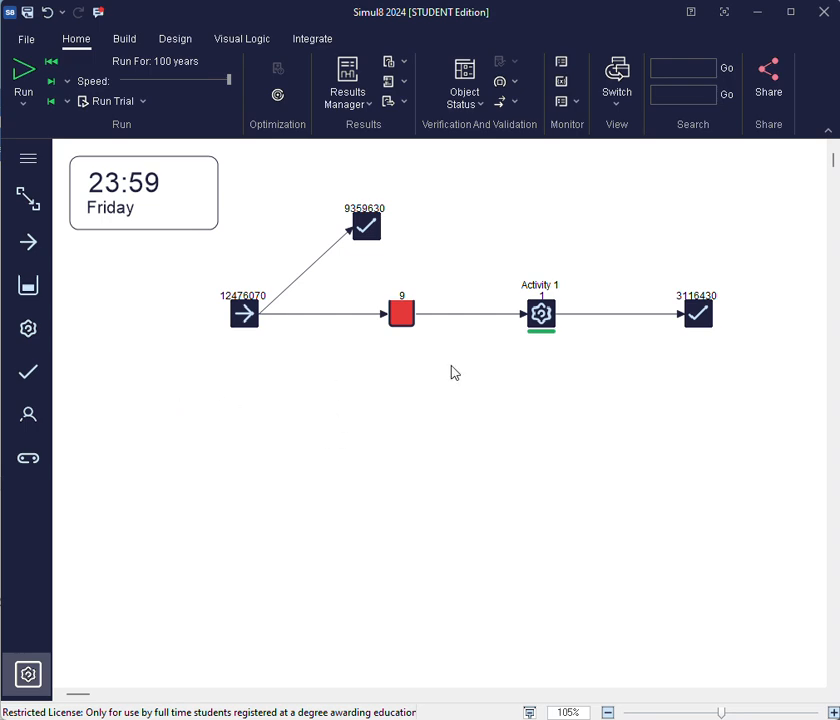
# - Review End 1's time-in-system results for the 100-year run
pyautogui.click(698, 318)
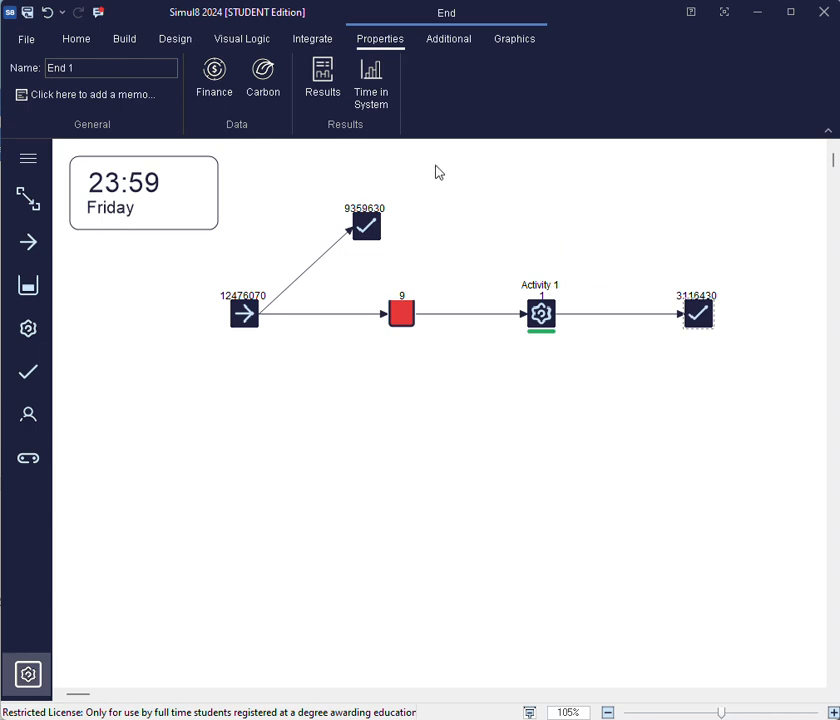
pyautogui.click(322, 80)
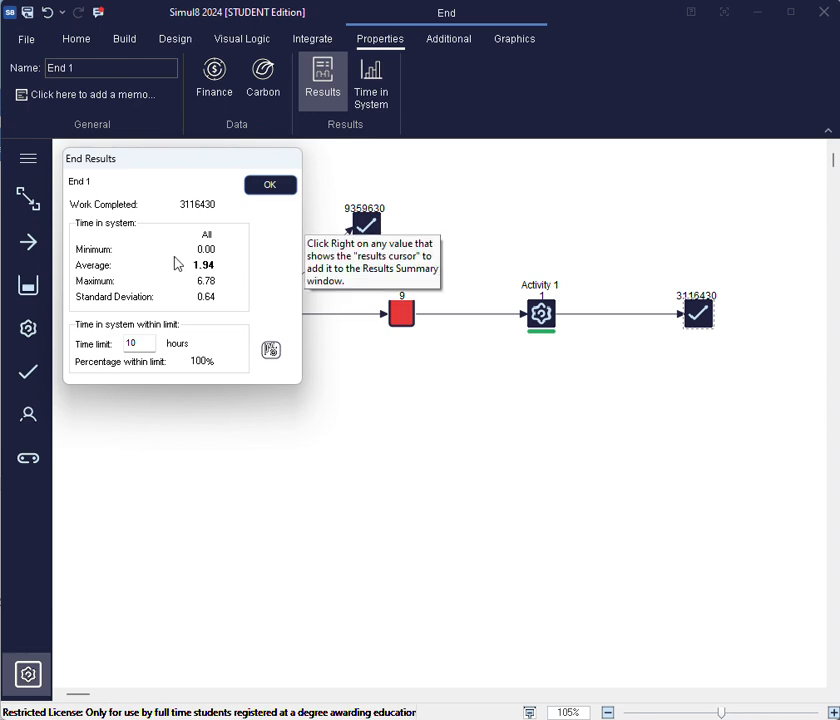
pyautogui.click(259, 195)
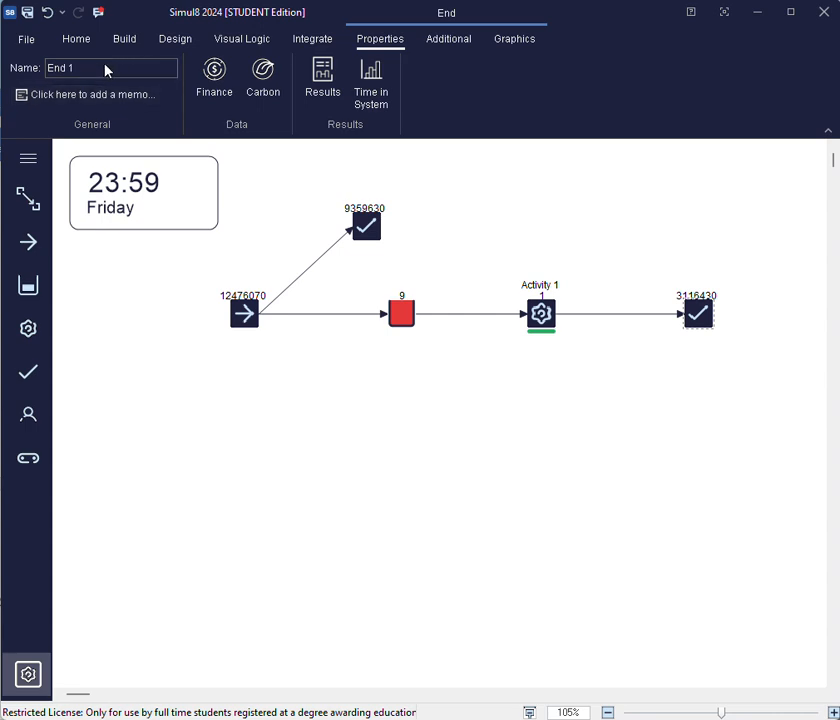
# - Set the results collection period to 1 month and reset the simulation to its start
pyautogui.click(228, 280)
pyautogui.click(157, 66)
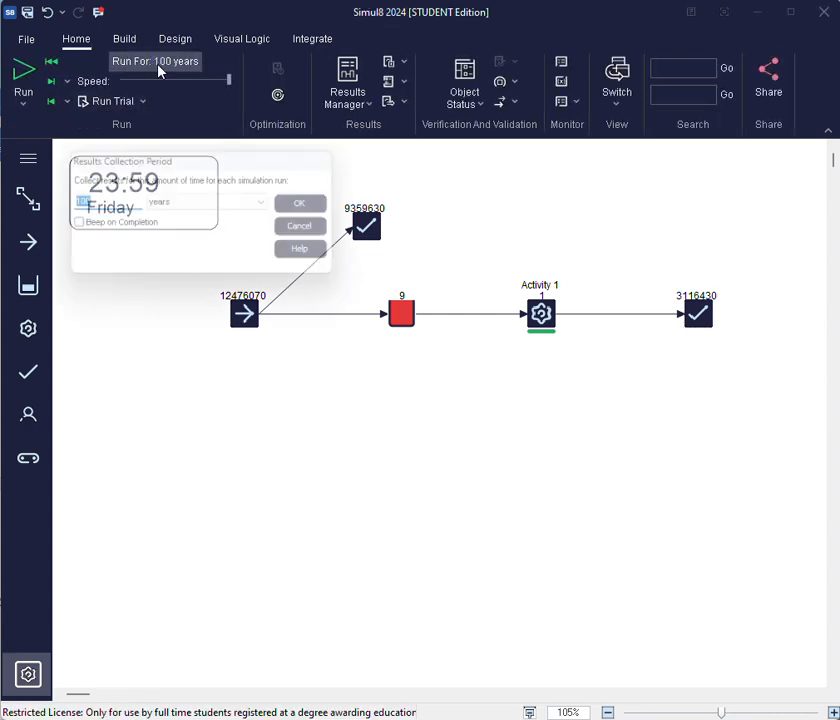
pyautogui.click(156, 206)
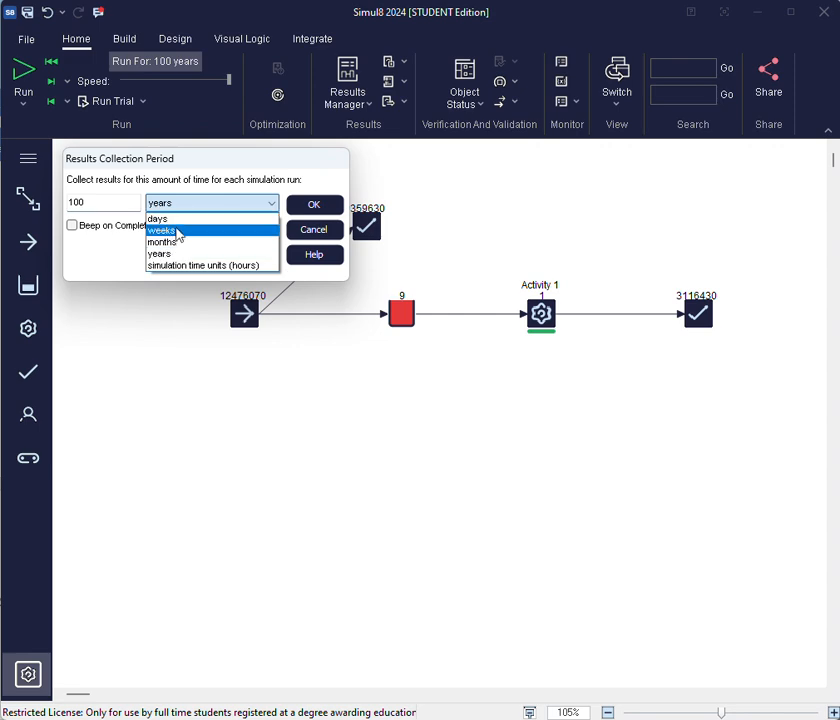
pyautogui.click(178, 241)
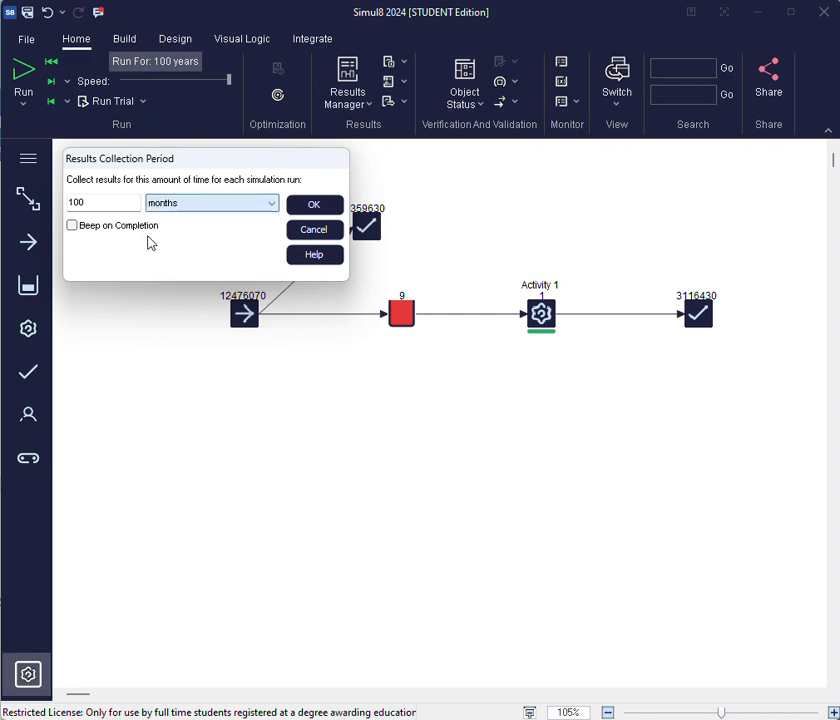
pyautogui.doubleClick(109, 199)
pyautogui.press('BackSpace')
pyautogui.write('1')
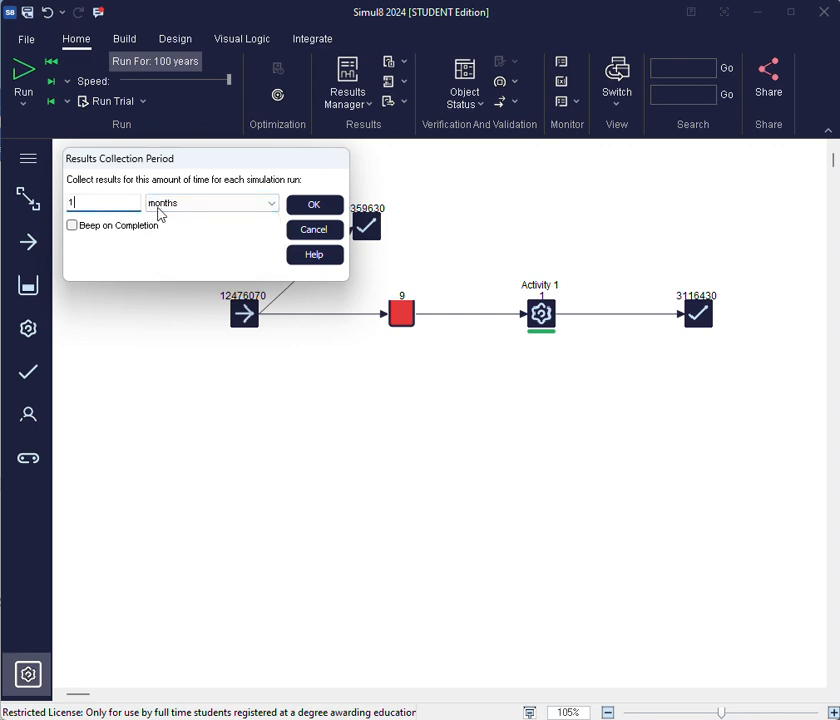
pyautogui.click(313, 205)
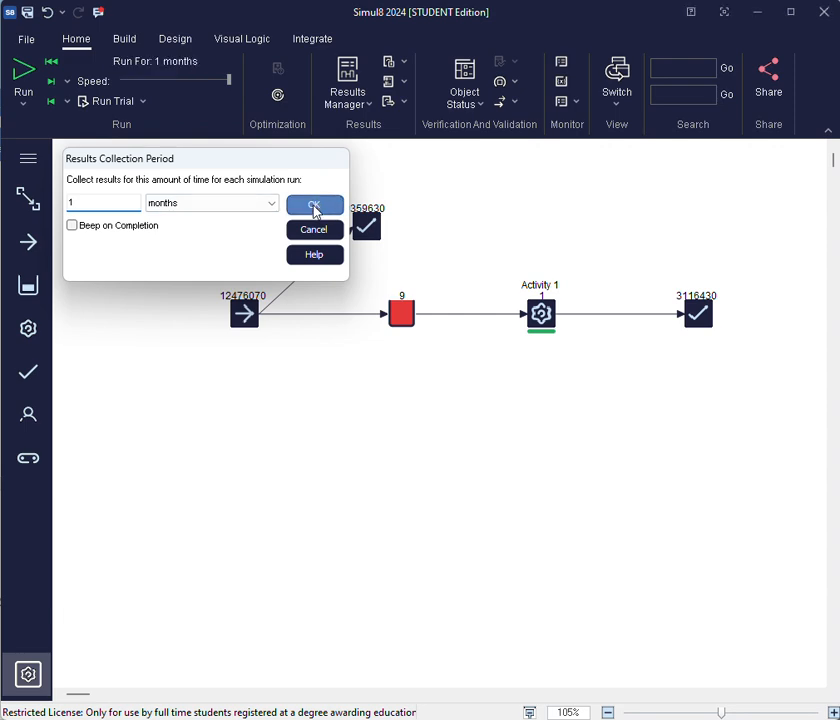
pyautogui.click(45, 61)
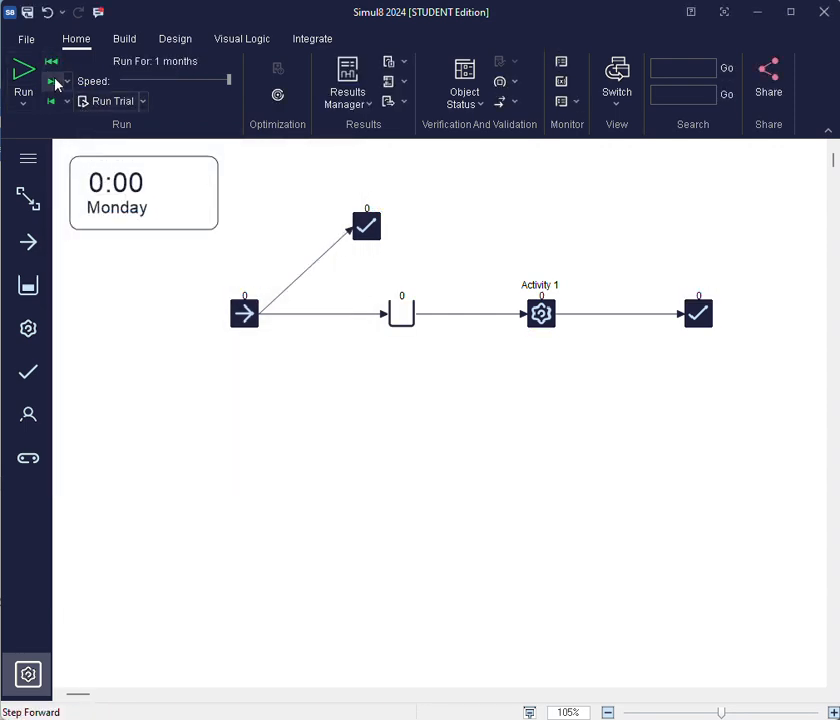
# - Run the simulation for one month and delete the end point linked directly to the start point
pyautogui.click(22, 72)
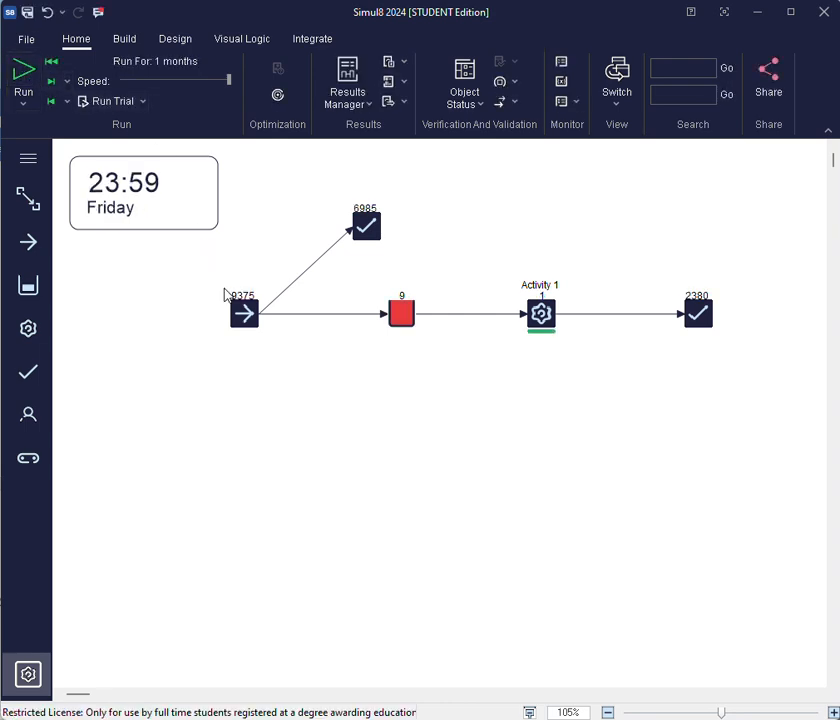
pyautogui.click(372, 231)
pyautogui.moveTo(372, 231)
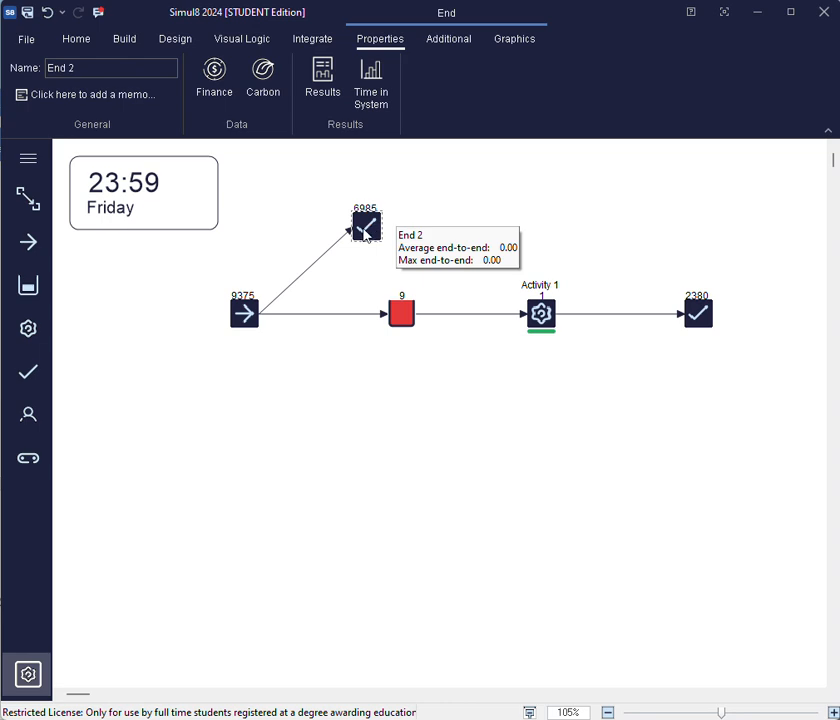
pyautogui.press('Delete')
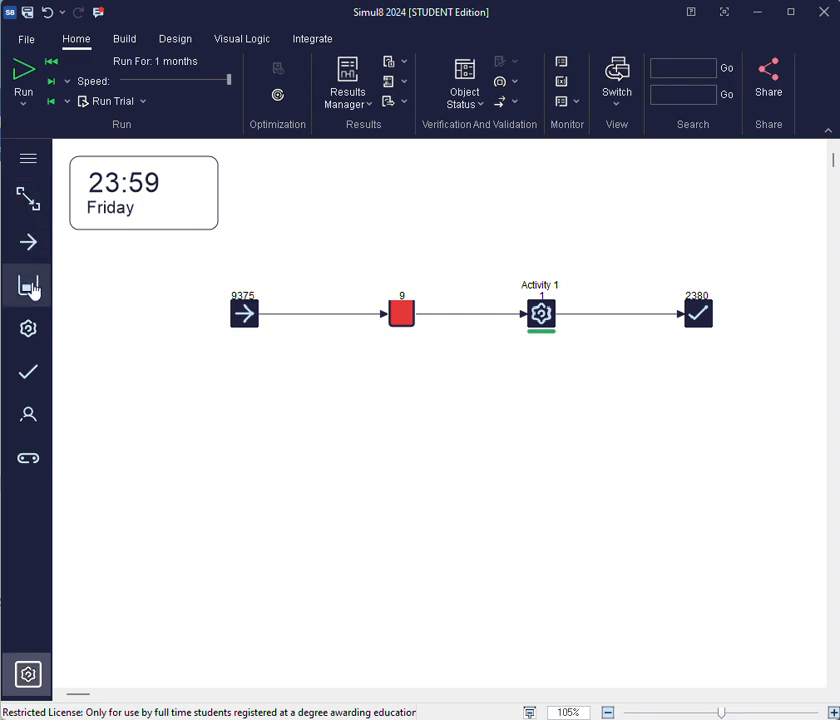
# - Add a second queue above the existing one and route the start point to it
pyautogui.moveTo(31, 289); pyautogui.dragTo(365, 211)
pyautogui.click(279, 275)
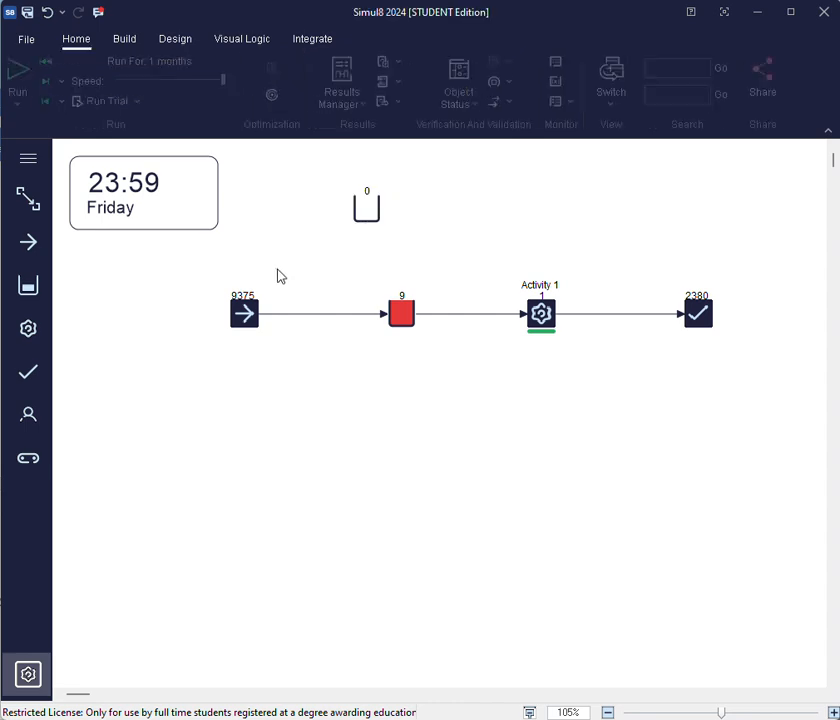
pyautogui.click(246, 313)
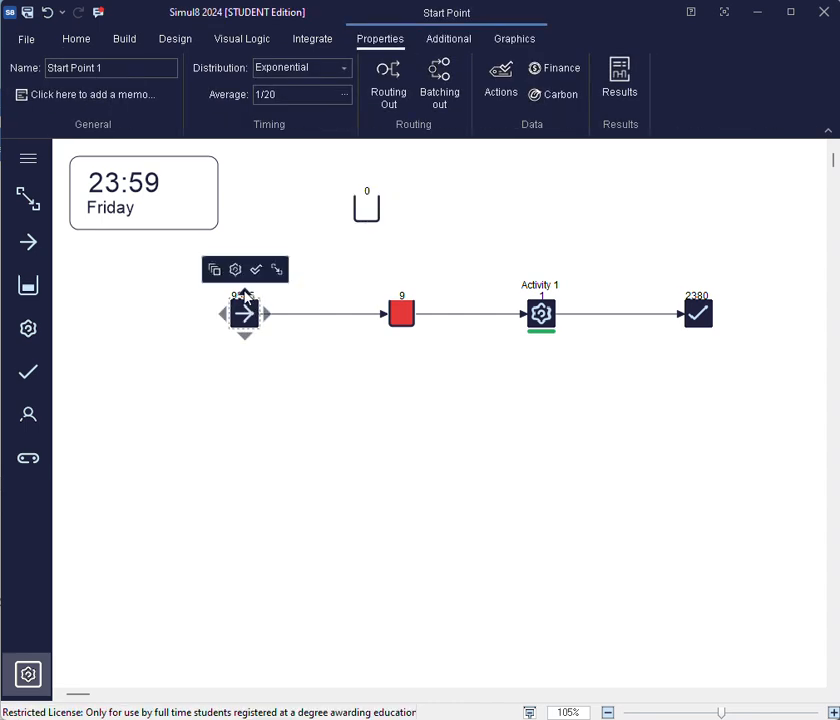
pyautogui.moveTo(245, 296); pyautogui.dragTo(358, 218)
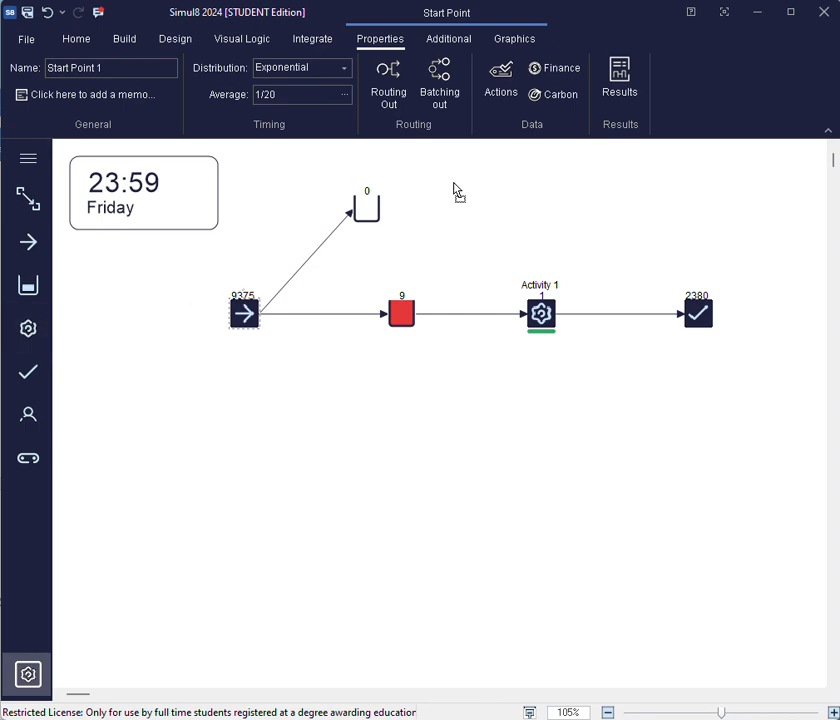
# - Add two activities beyond the upper queue, arranged one above the other
pyautogui.click(473, 208)
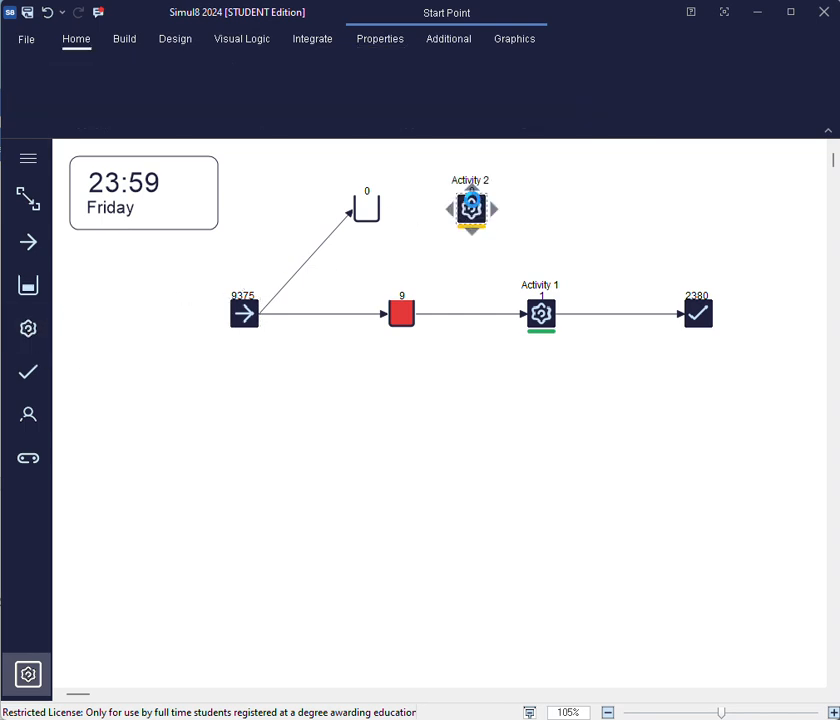
pyautogui.click(384, 240)
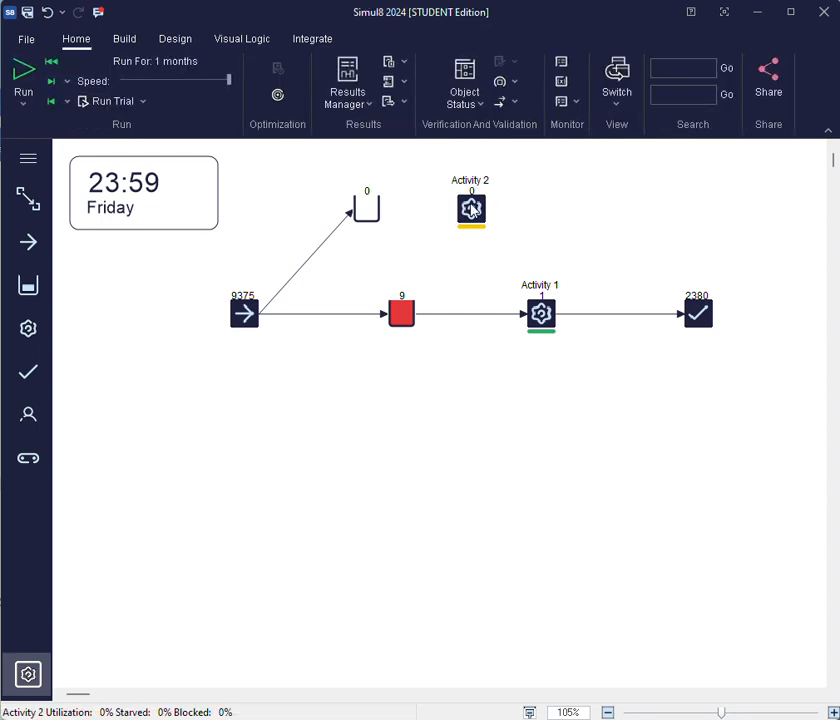
pyautogui.moveTo(473, 208); pyautogui.dragTo(469, 171)
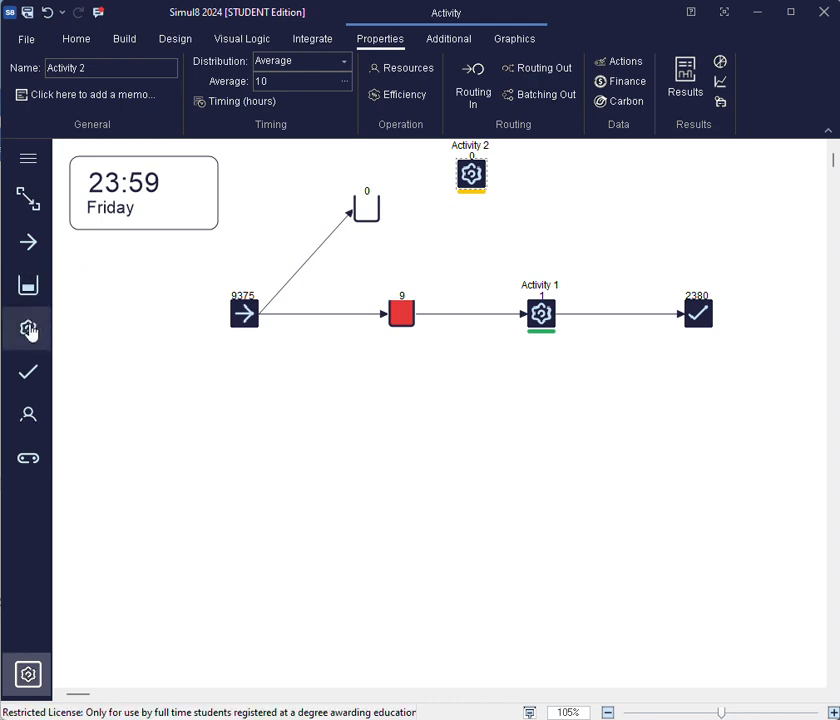
pyautogui.moveTo(30, 328); pyautogui.dragTo(471, 227)
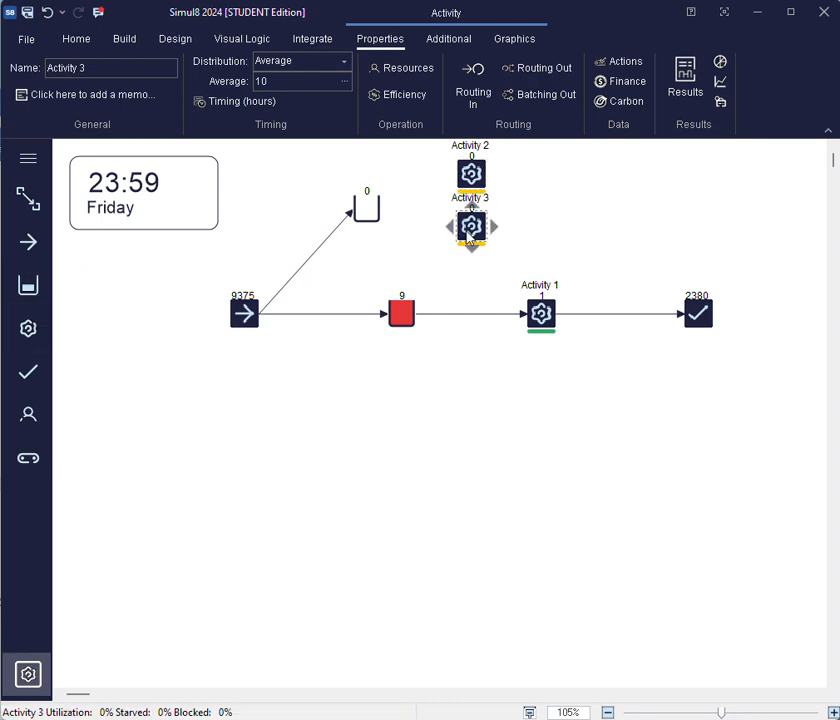
pyautogui.click(373, 238)
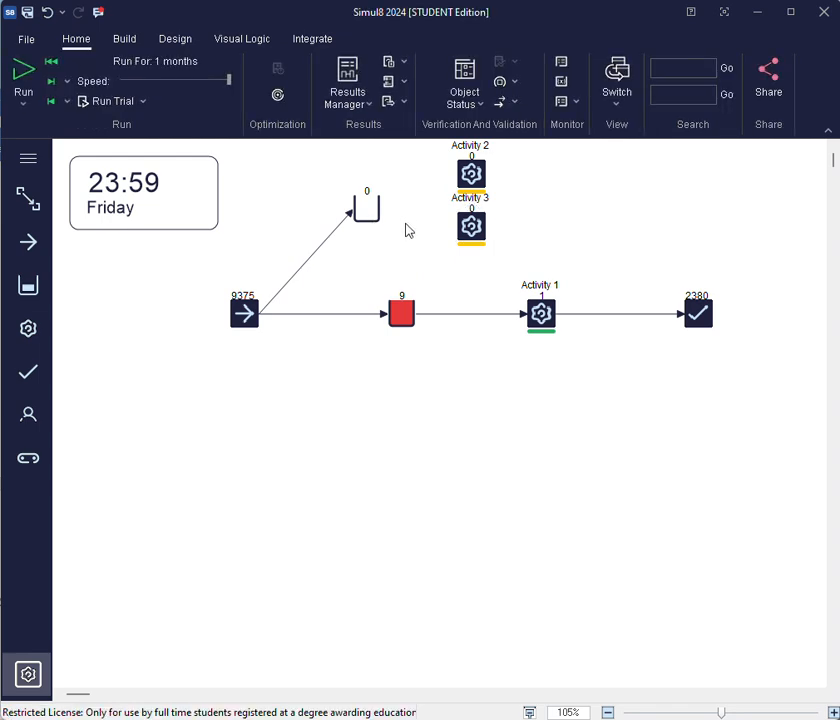
# - Route the upper queue to both Activity 2 and Activity 3
pyautogui.click(370, 207)
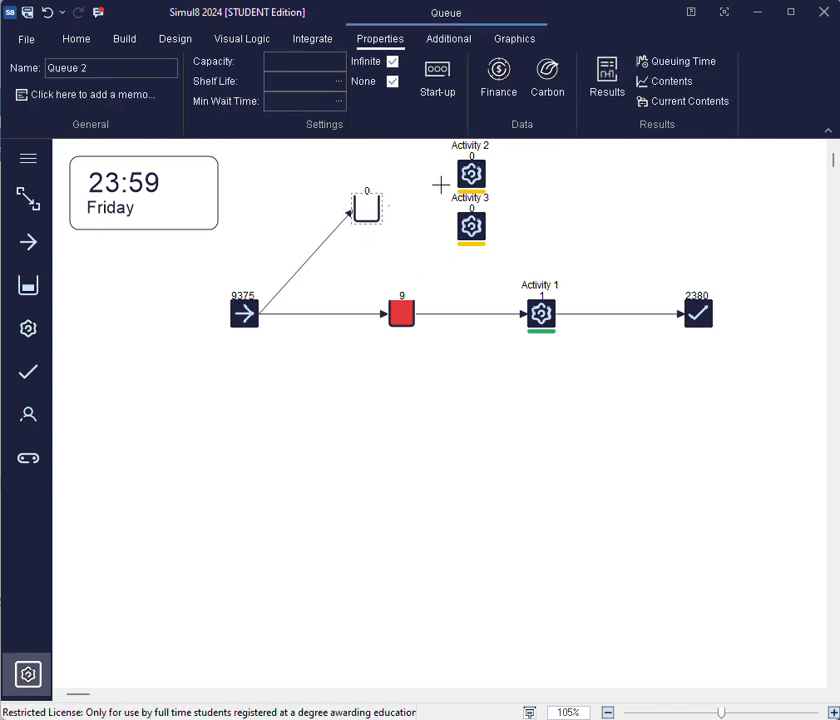
pyautogui.click(468, 174)
pyautogui.click(373, 210)
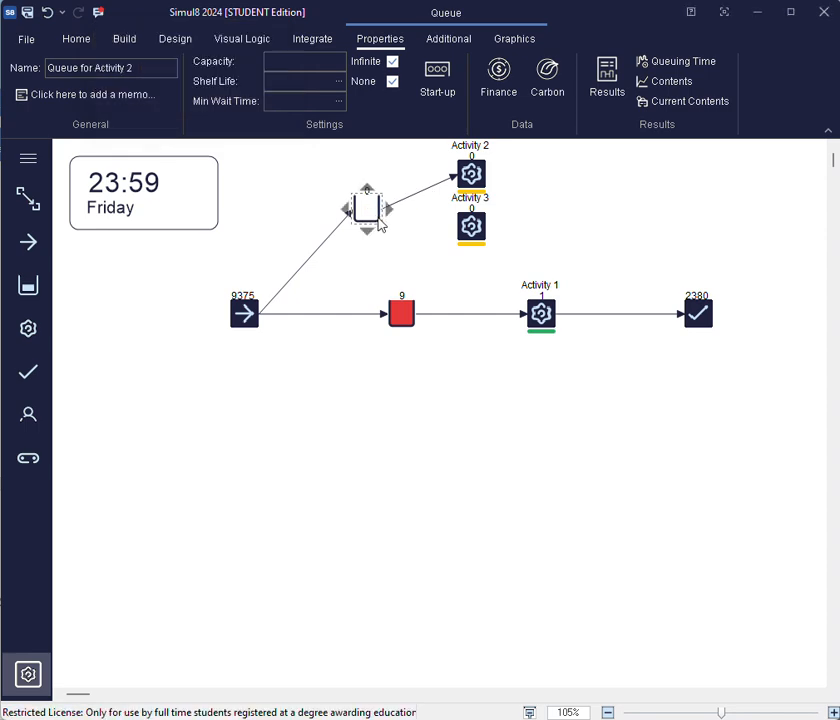
pyautogui.click(390, 210)
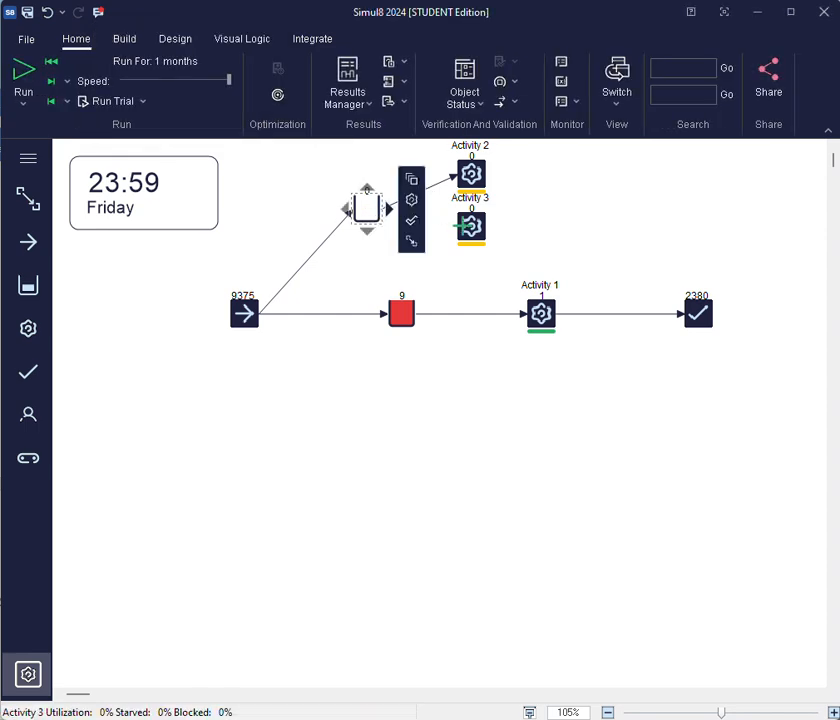
pyautogui.click(468, 226)
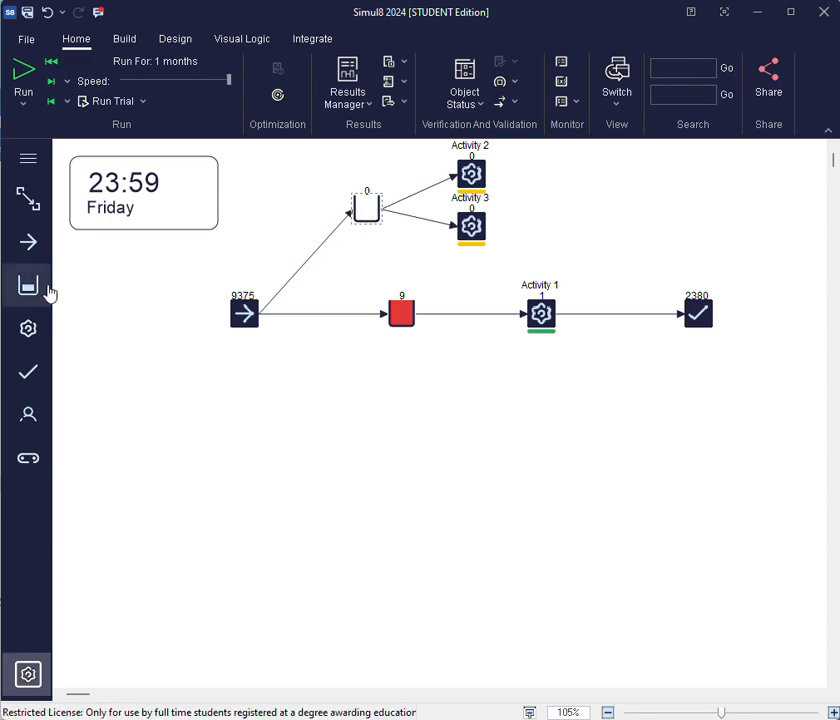
# - Add an end point above the start point and route the start point to it
pyautogui.click(283, 180)
pyautogui.click(244, 302)
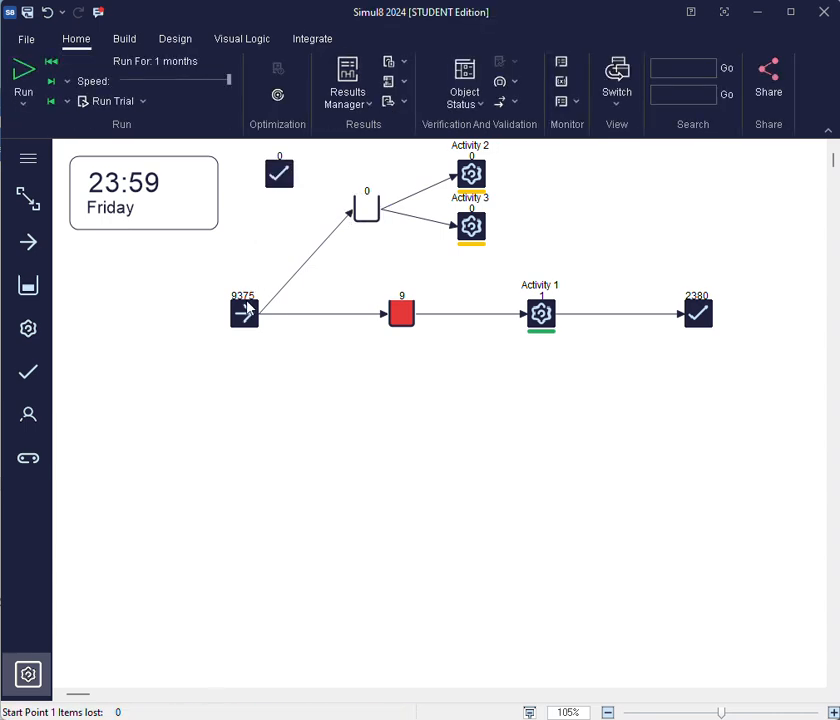
pyautogui.moveTo(244, 291); pyautogui.dragTo(279, 176)
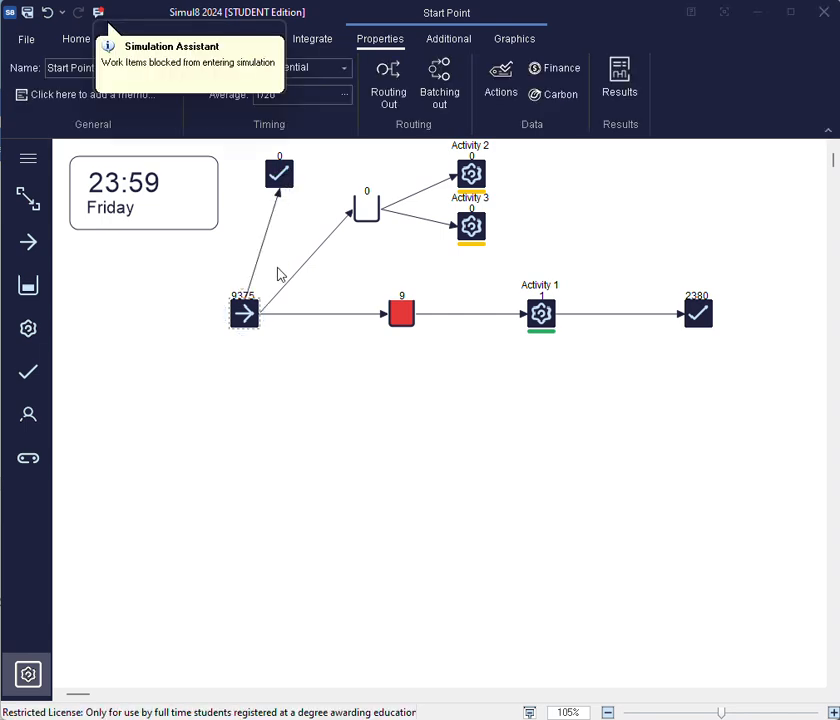
# - Check the routing-out discipline and destination order of the start point
pyautogui.click(244, 312)
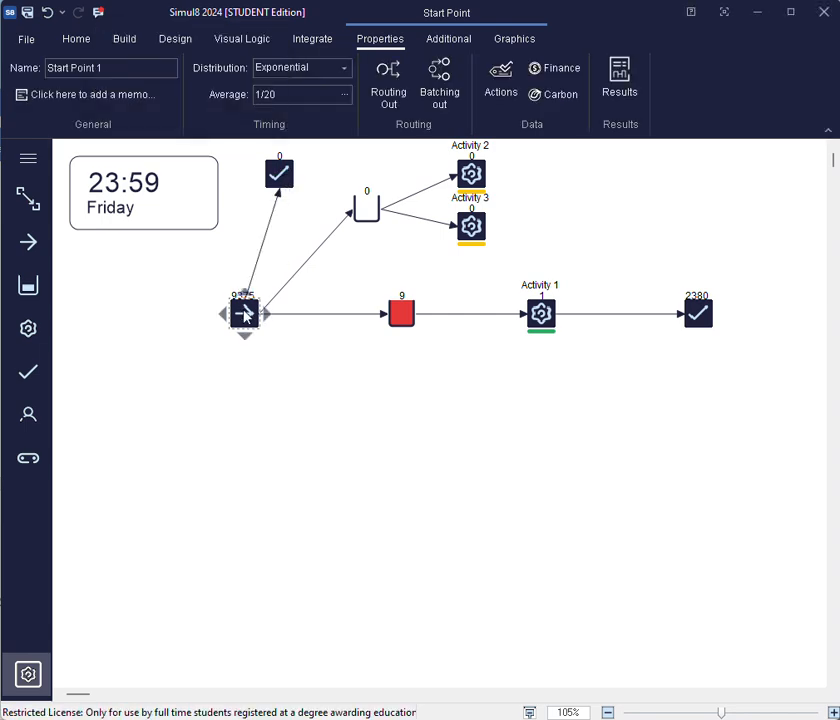
pyautogui.click(404, 87)
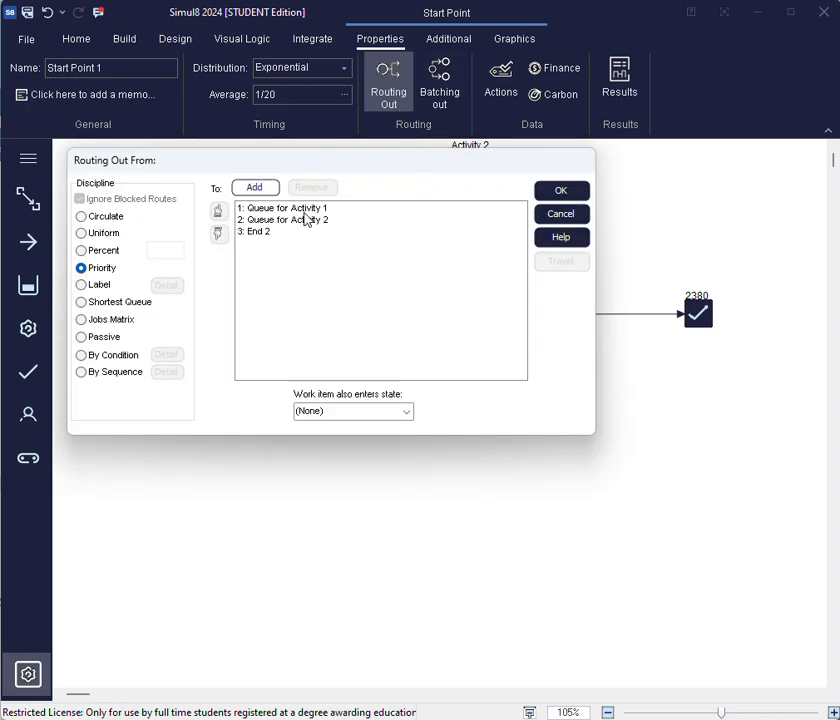
pyautogui.moveTo(306, 221)
pyautogui.click(561, 190)
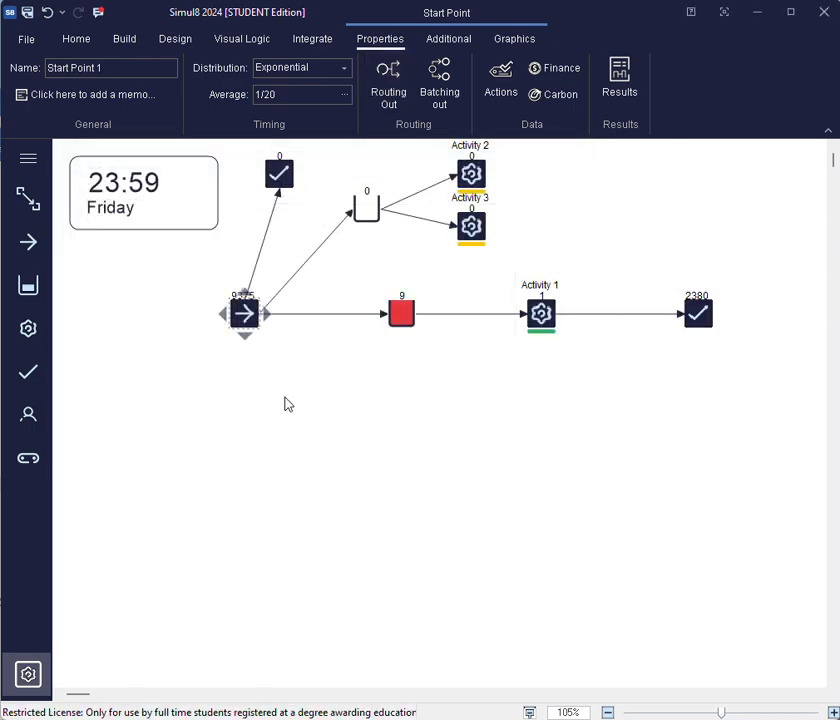
# - Set the capacity of the queue for Activity 2 to 15
pyautogui.click(366, 204)
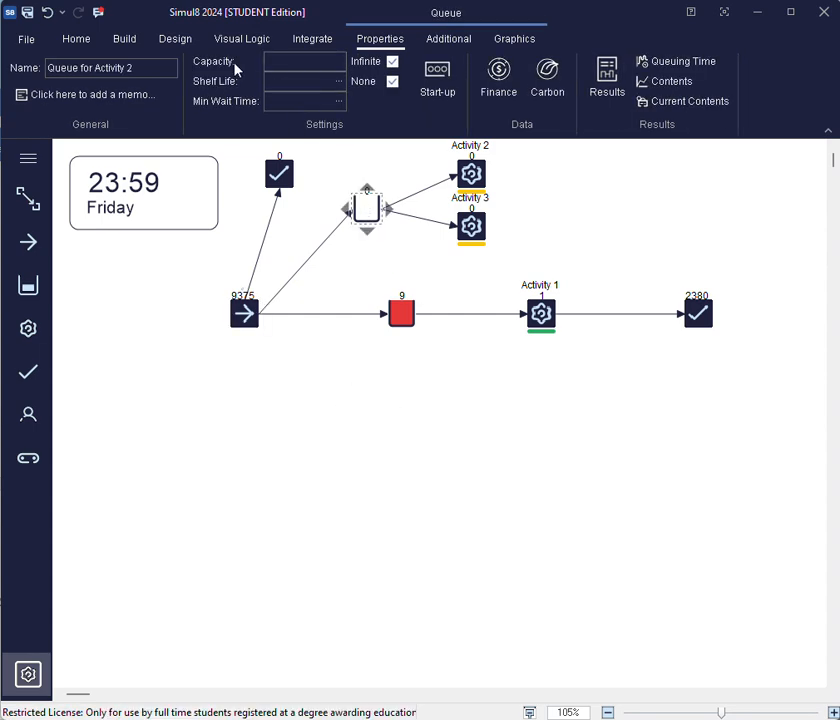
pyautogui.click(295, 60)
pyautogui.write('15')
pyautogui.click(341, 167)
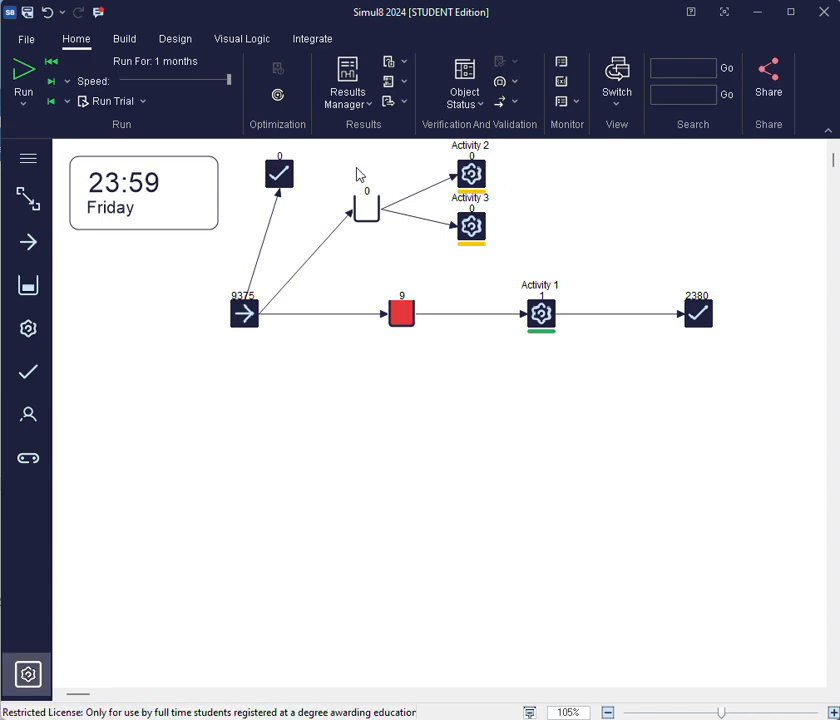
# - Add an end point beyond Activity 2 and Activity 3 and route both activities to it
pyautogui.moveTo(36, 368); pyautogui.dragTo(609, 188)
pyautogui.click(491, 192)
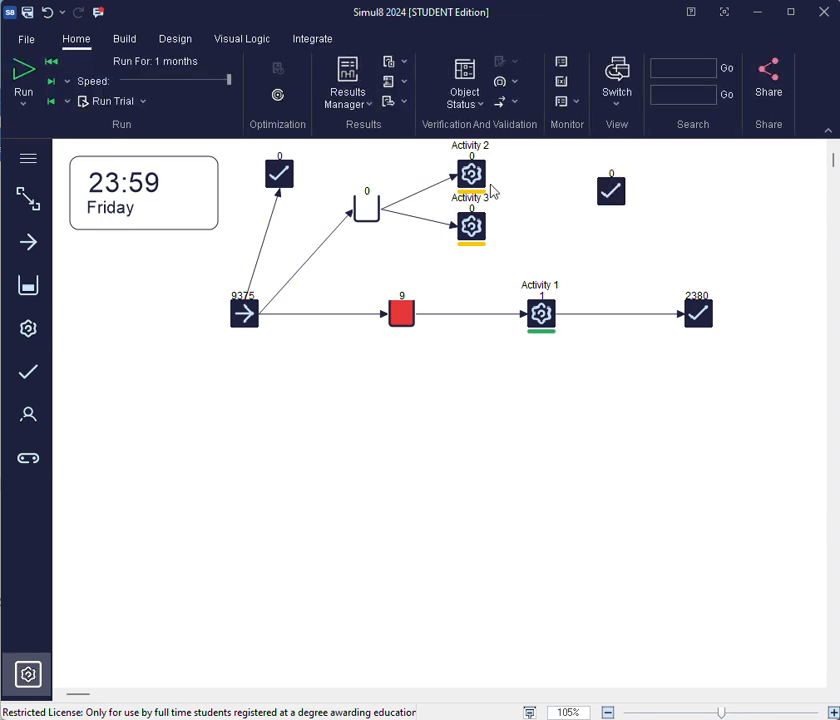
pyautogui.click(478, 180)
pyautogui.moveTo(494, 174); pyautogui.dragTo(604, 193)
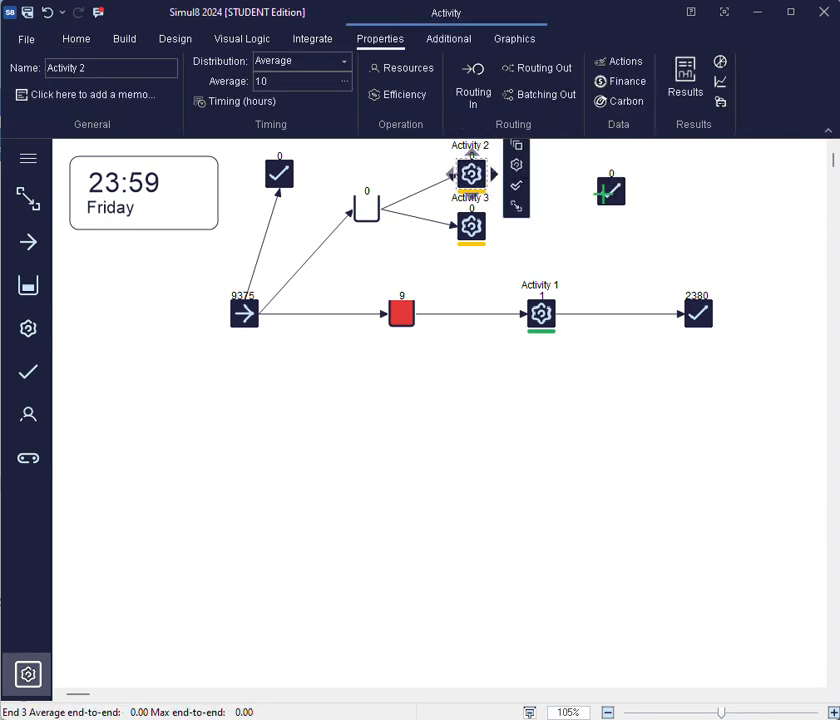
pyautogui.click(478, 226)
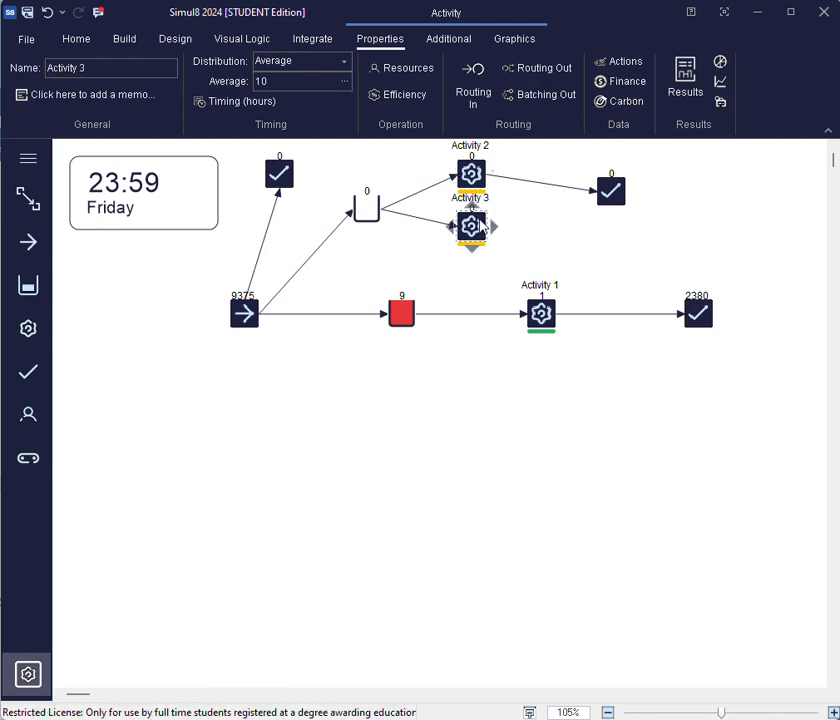
pyautogui.moveTo(495, 233)
pyautogui.moveTo(495, 233); pyautogui.dragTo(609, 190)
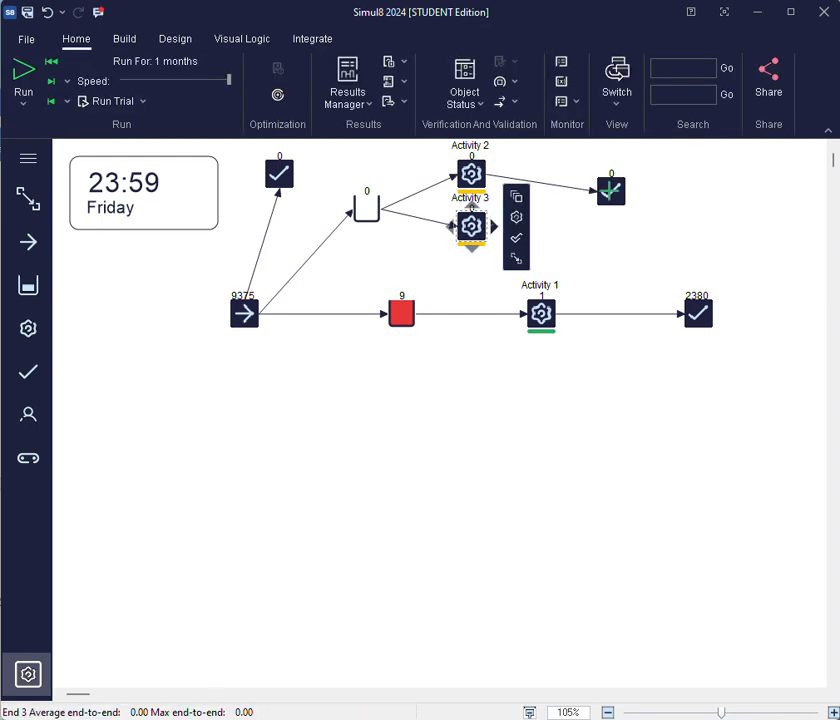
# - Set Activity 2's timing to an Exponential distribution with an average of 1/4
pyautogui.click(474, 175)
pyautogui.click(282, 60)
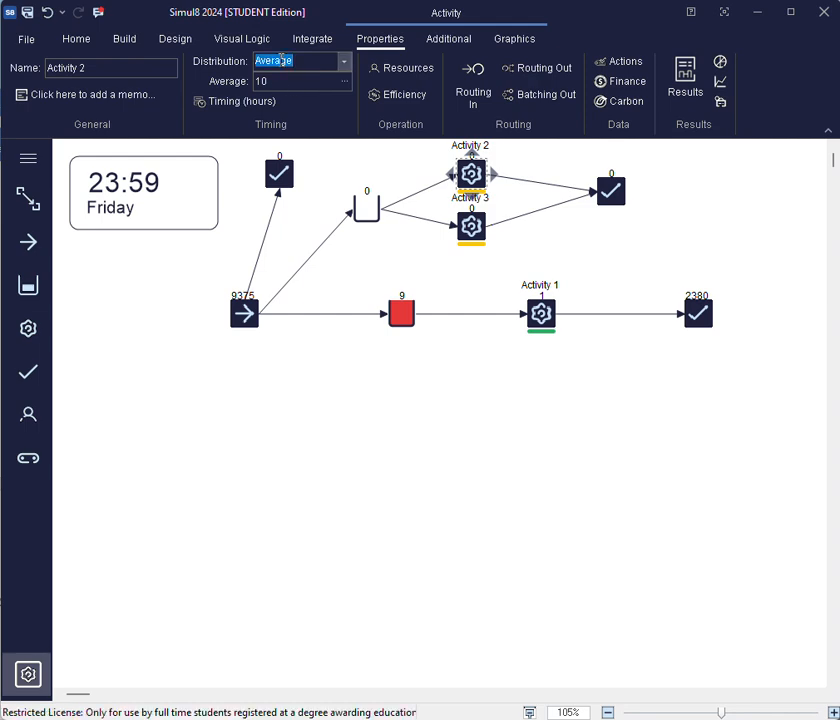
pyautogui.click(345, 63)
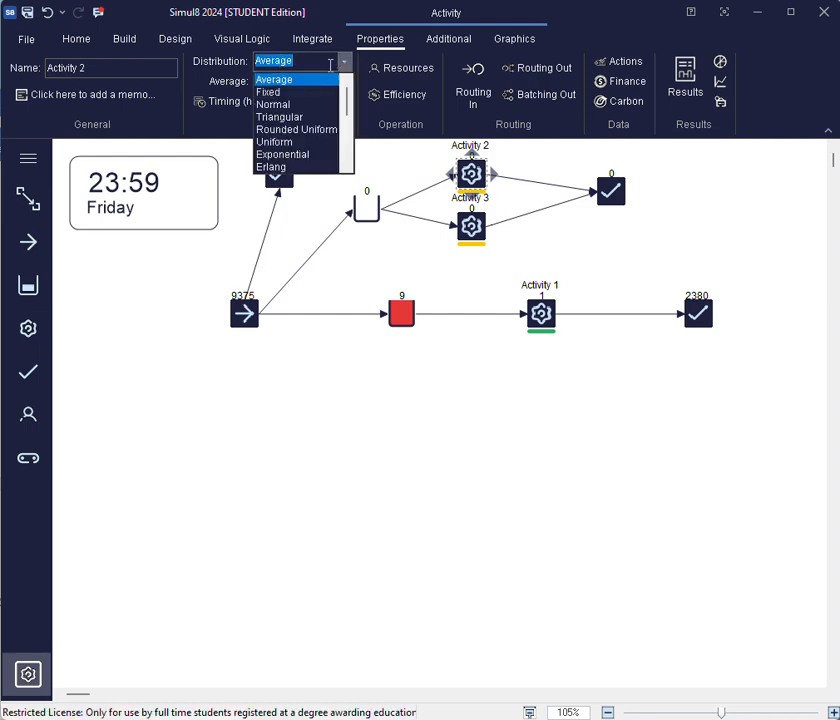
pyautogui.click(309, 156)
pyautogui.click(307, 81)
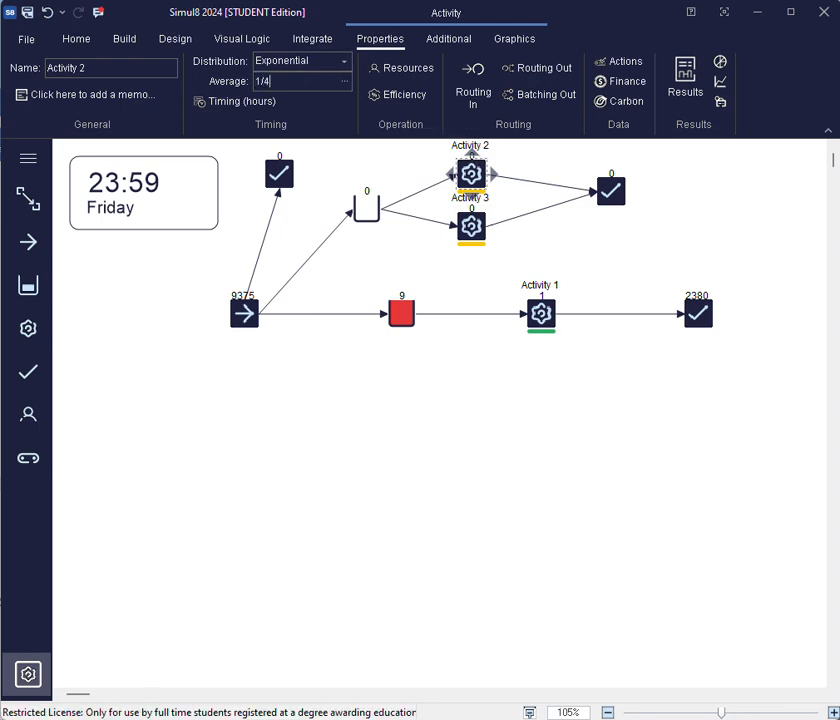
pyautogui.click(428, 258)
# - Set Activity 3's timing to an Exponential distribution with an average of 1/4
pyautogui.click(469, 226)
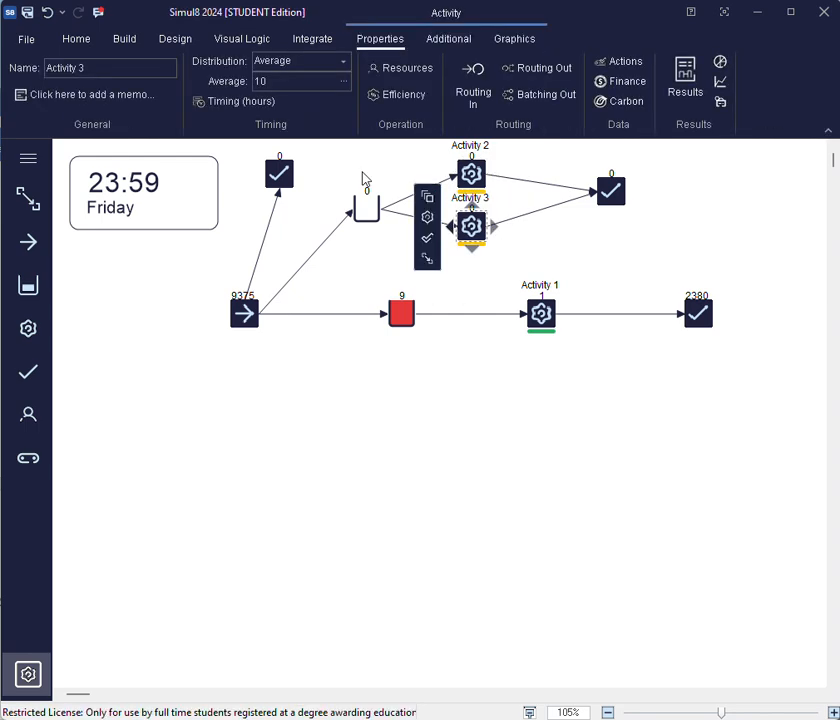
pyautogui.click(285, 61)
pyautogui.click(342, 62)
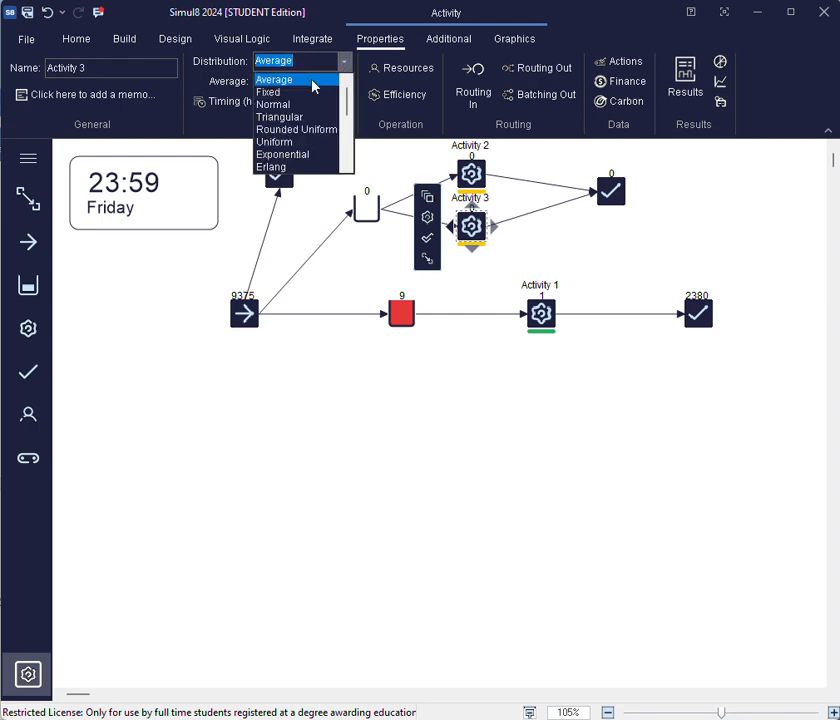
pyautogui.click(291, 155)
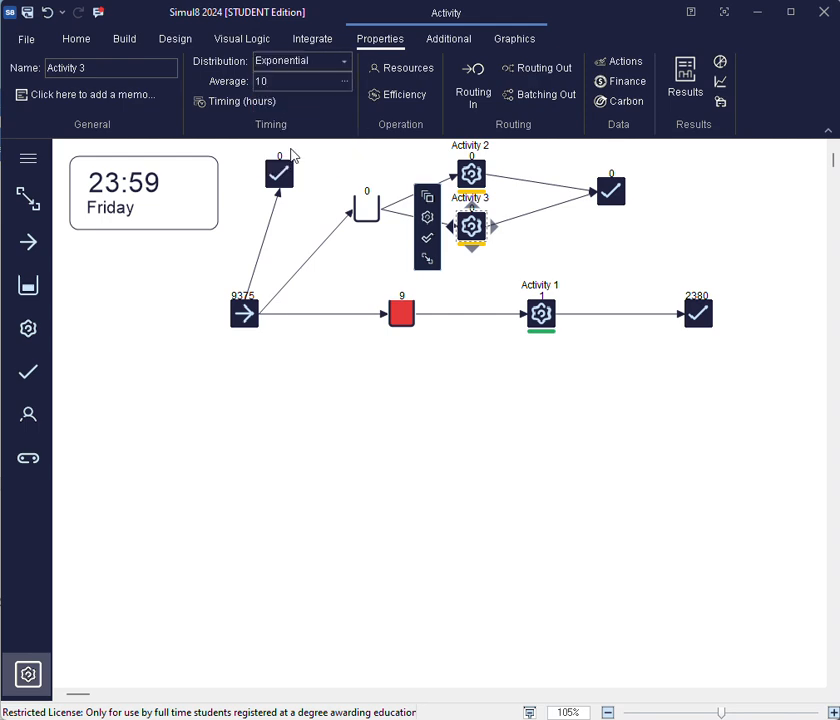
pyautogui.click(289, 81)
pyautogui.write('1/4')
pyautogui.click(219, 246)
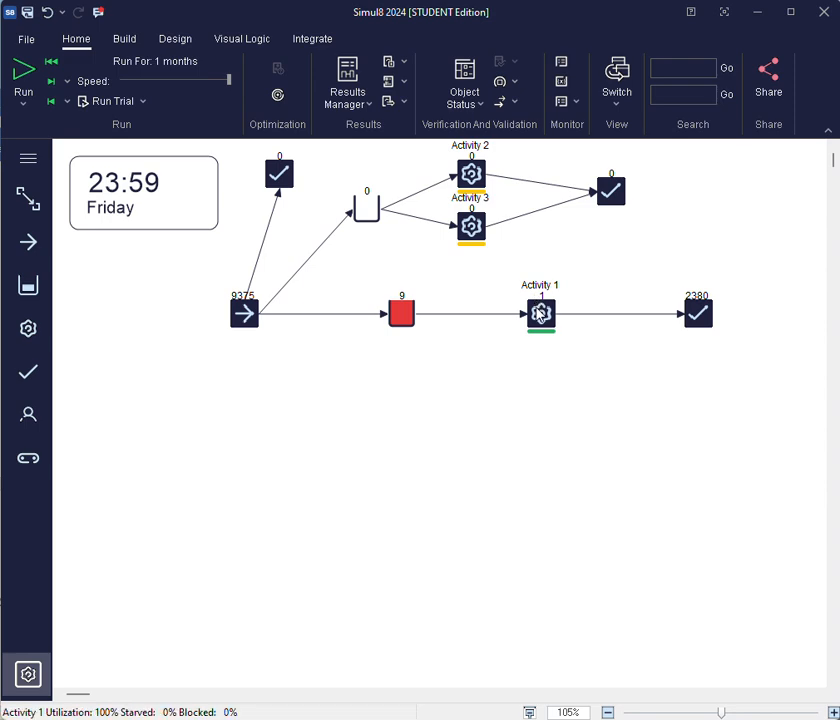
# - Check the timing settings of Activity 1 and Activity 3
pyautogui.click(539, 314)
pyautogui.click(471, 226)
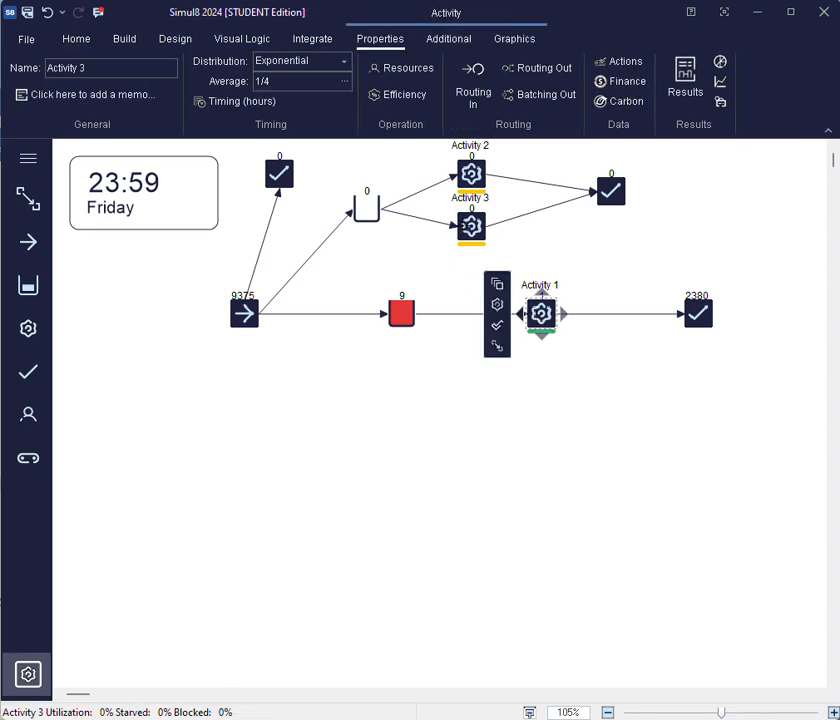
pyautogui.click(511, 159)
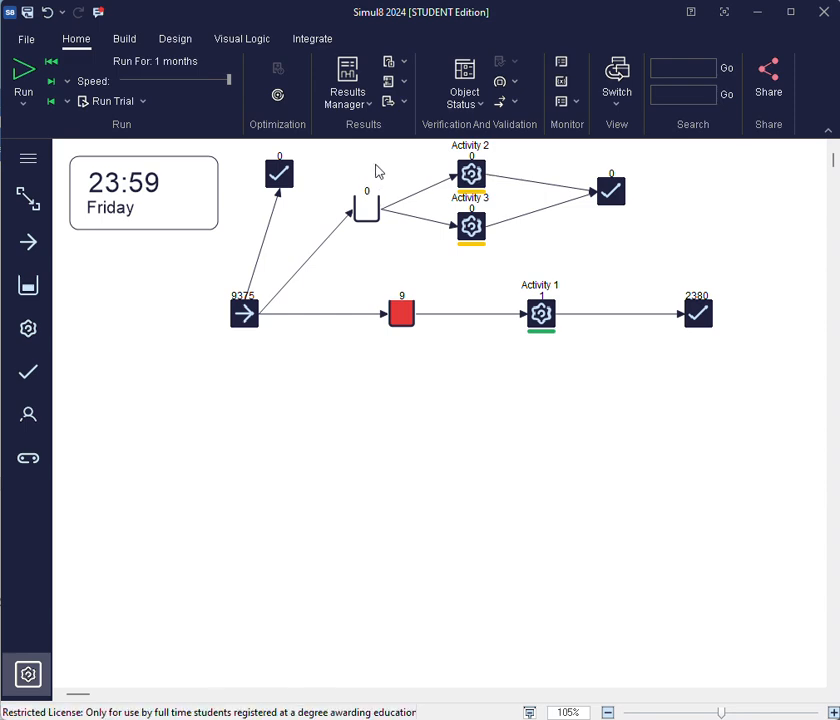
# - Reset the simulation clock and set all travel times to zero in the distance preferences
pyautogui.click(51, 62)
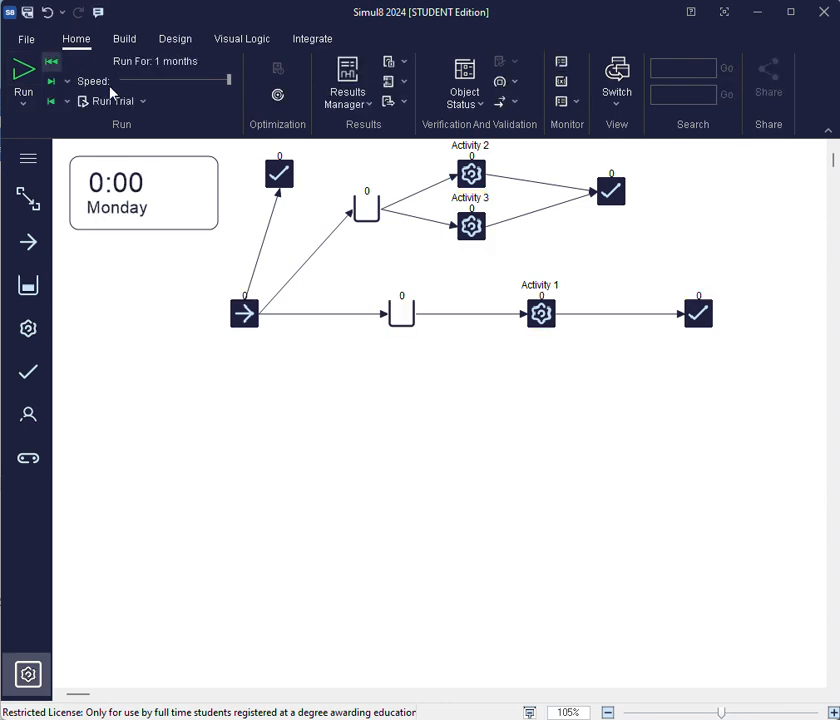
pyautogui.click(16, 40)
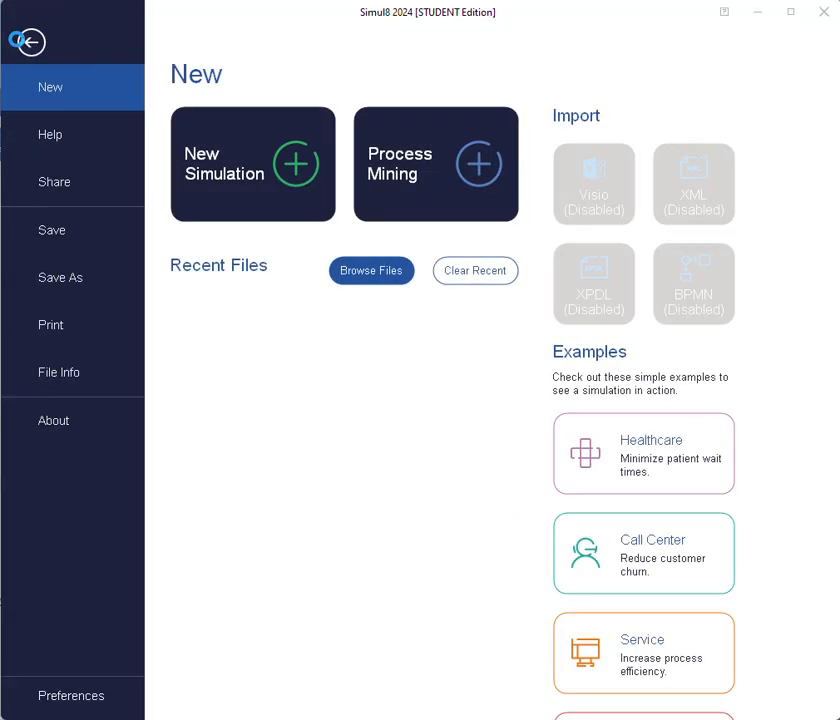
pyautogui.click(66, 708)
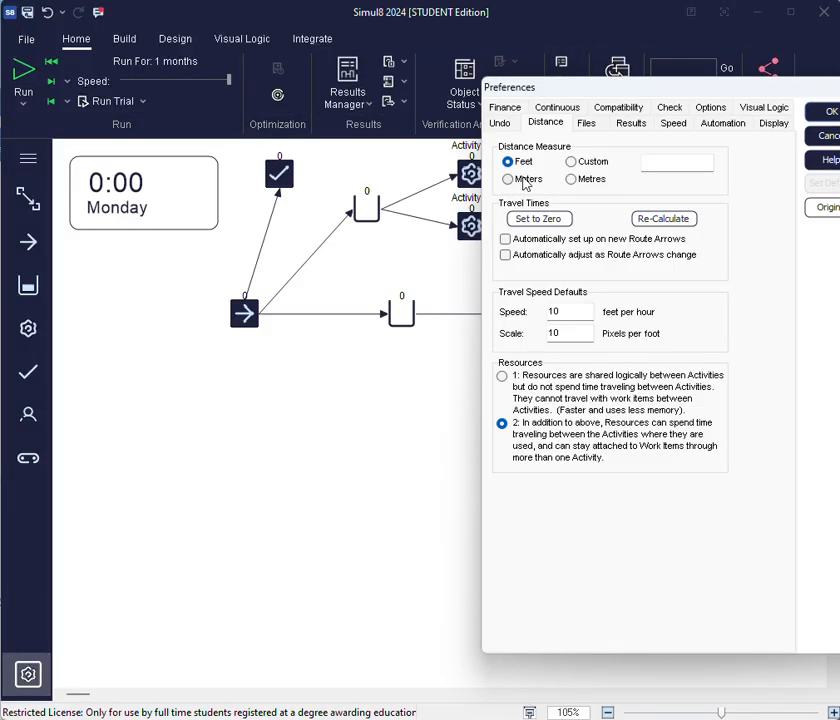
pyautogui.click(526, 221)
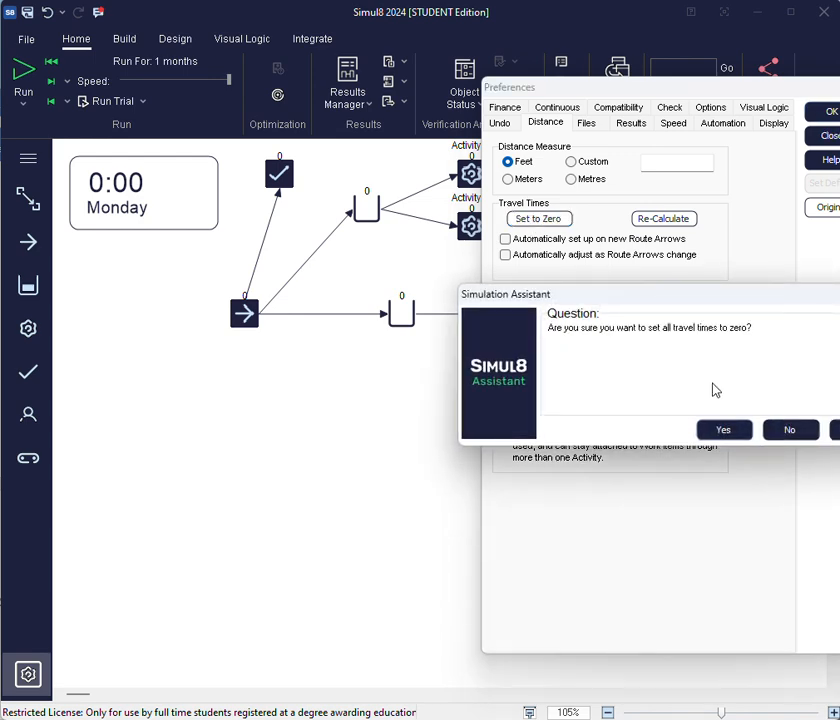
pyautogui.click(723, 430)
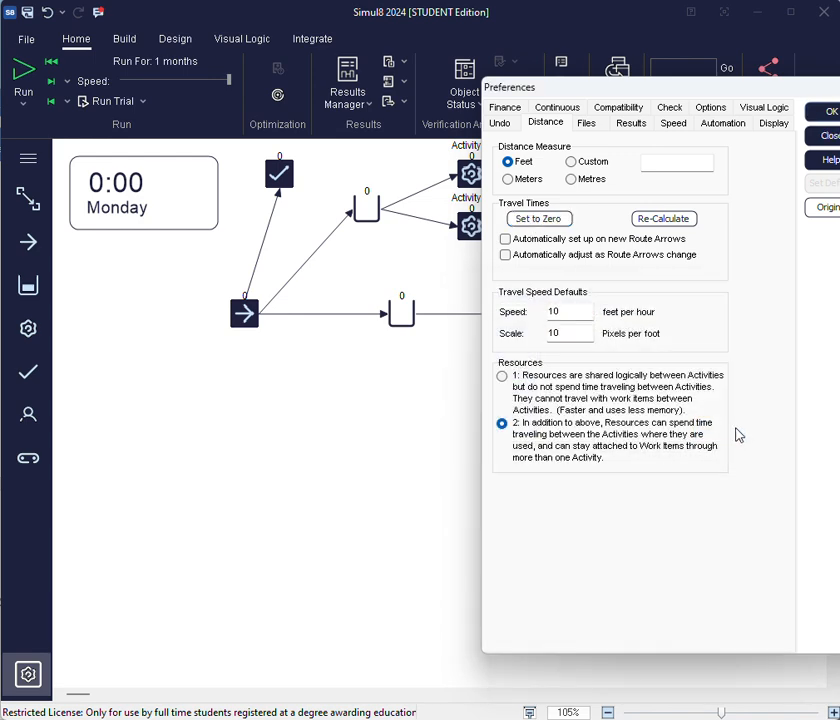
pyautogui.click(826, 112)
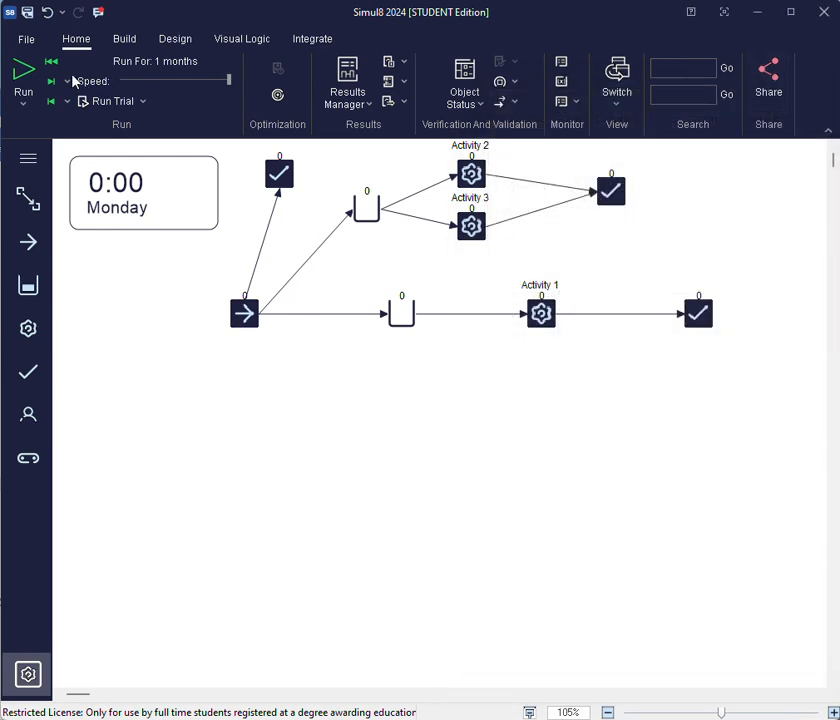
# - Run the one-month simulation at full speed, and rerun it from the start at a slow animation speed
pyautogui.click(26, 72)
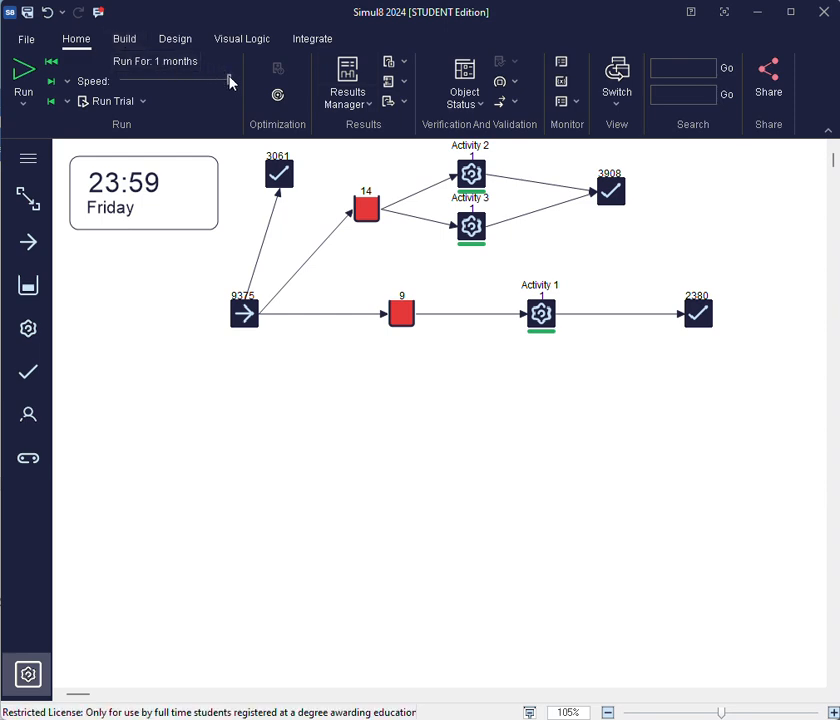
pyautogui.moveTo(229, 79); pyautogui.dragTo(185, 80)
pyautogui.moveTo(131, 80); pyautogui.dragTo(133, 79)
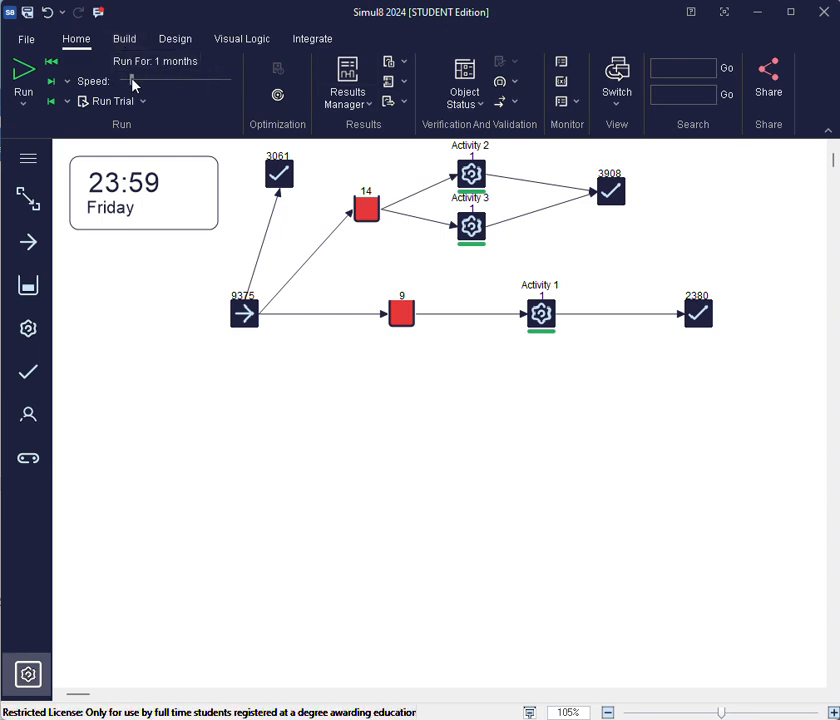
pyautogui.click(52, 62)
pyautogui.click(25, 80)
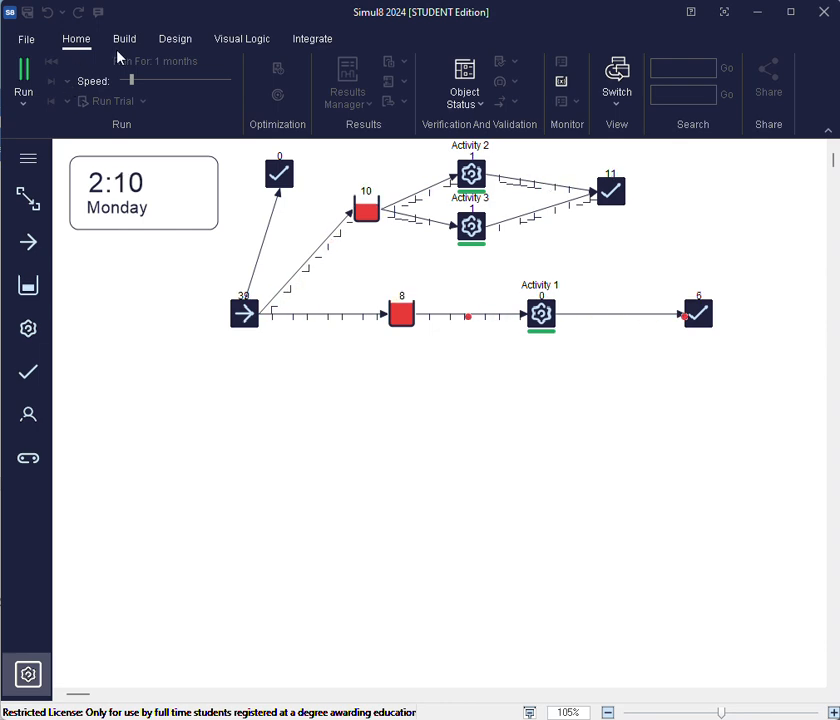
# - Raise the speed of the running simulation in stages up to the maximum and let the run finish
pyautogui.moveTo(131, 82); pyautogui.dragTo(158, 85)
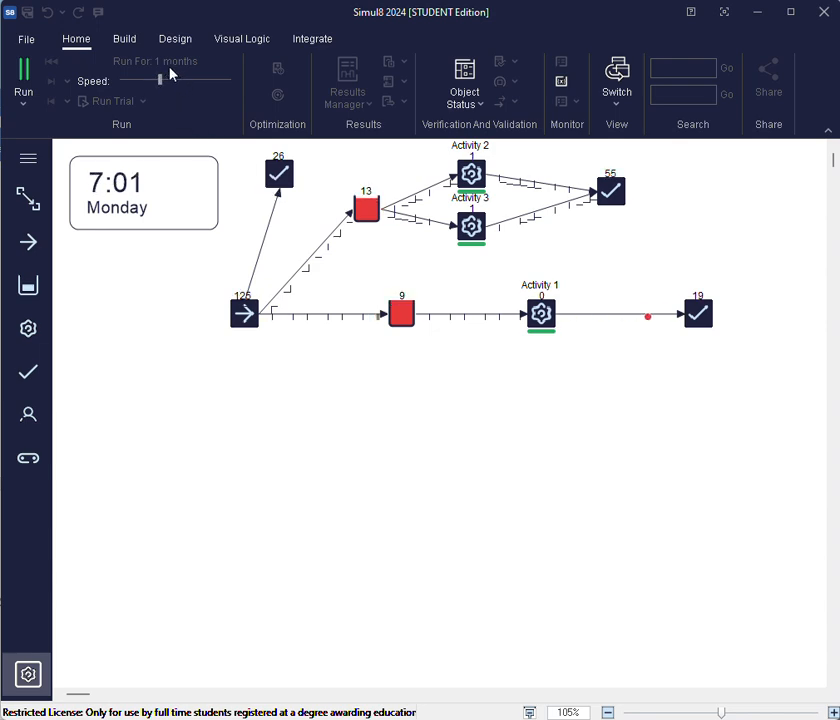
pyautogui.moveTo(158, 82); pyautogui.dragTo(196, 83)
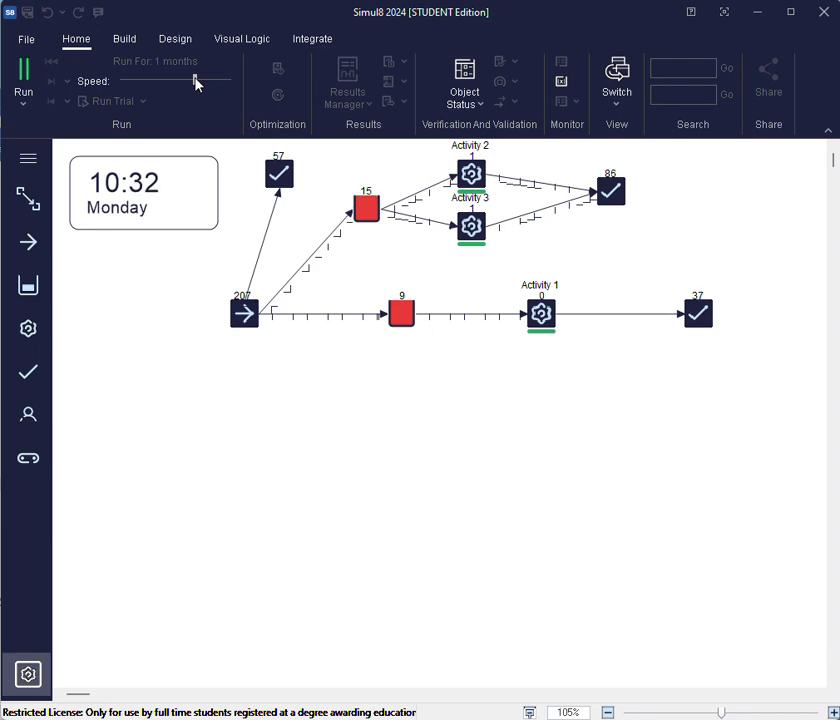
pyautogui.moveTo(199, 82); pyautogui.dragTo(244, 86)
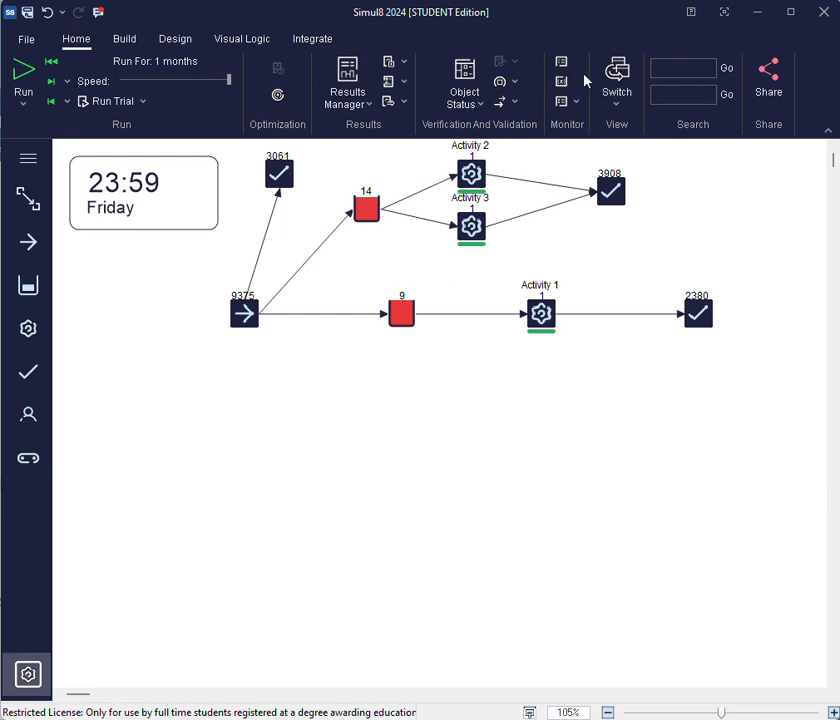
# - Compare the time-in-system results of the end point after Activities 2 and 3 with those of the end point after Activity 1
pyautogui.click(612, 193)
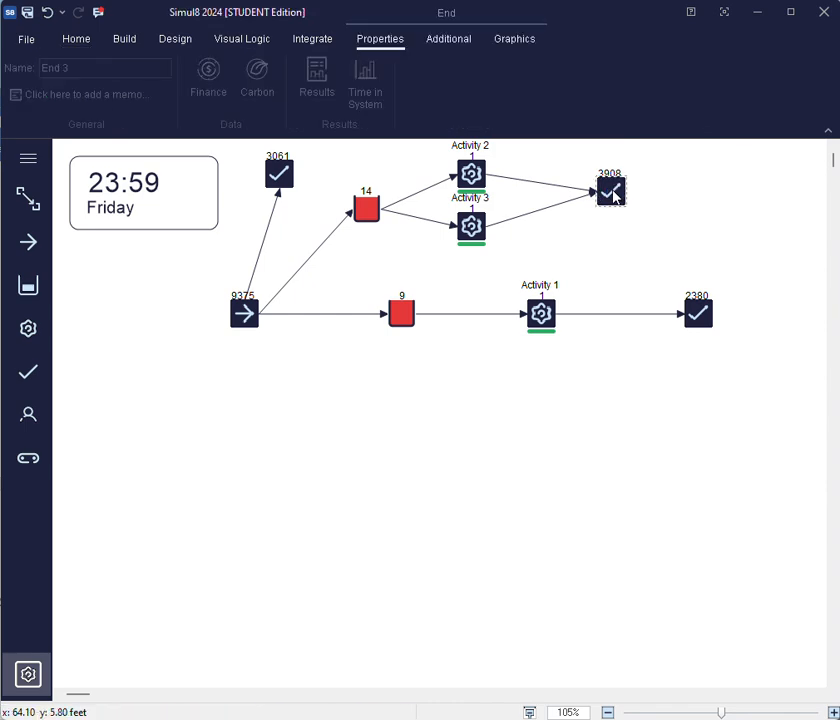
pyautogui.click(322, 76)
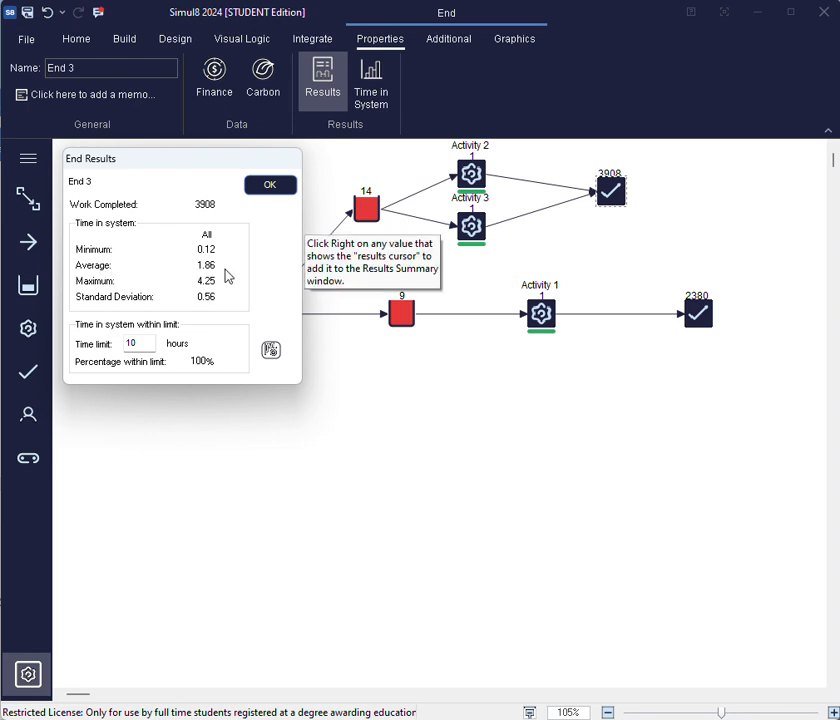
pyautogui.click(262, 188)
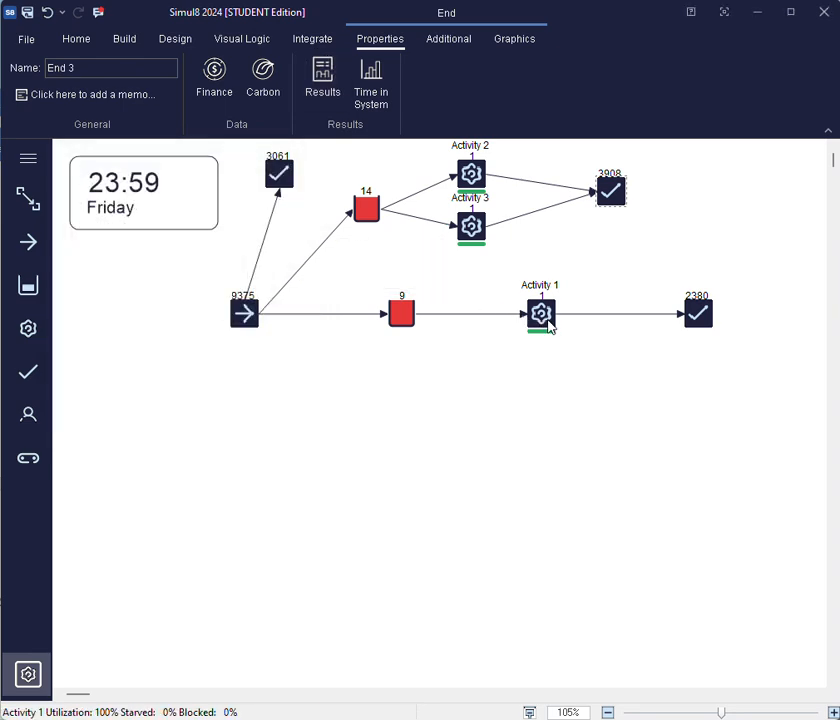
pyautogui.click(698, 316)
pyautogui.click(322, 78)
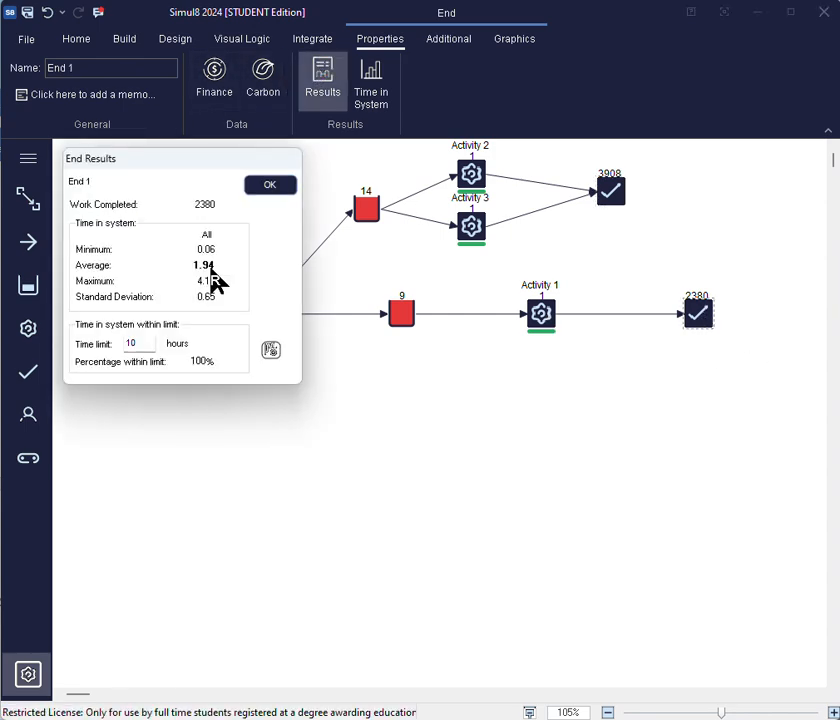
pyautogui.click(272, 184)
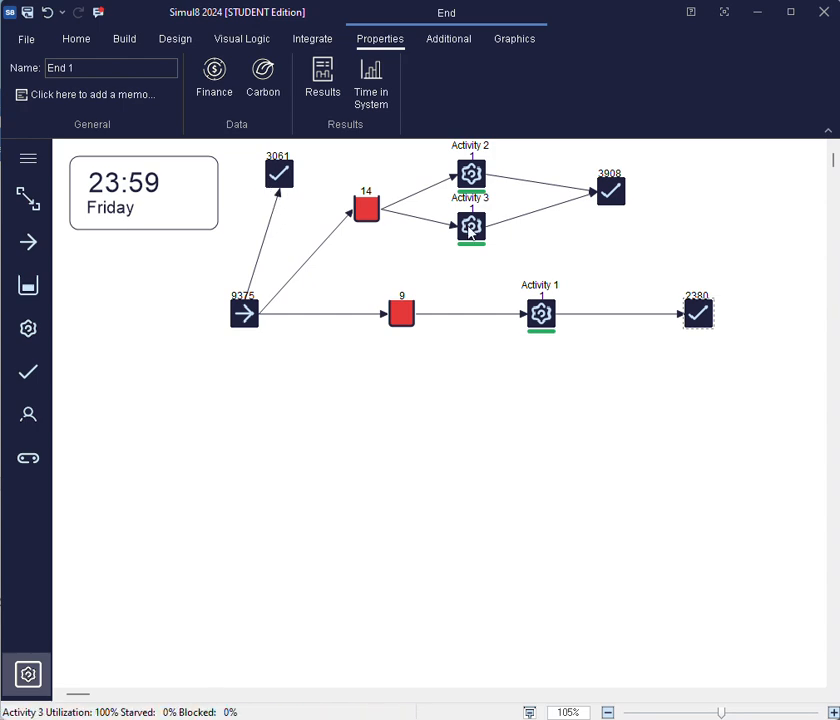
# - Check the queue size and queuing time results of the queue for Activity 2
pyautogui.click(367, 212)
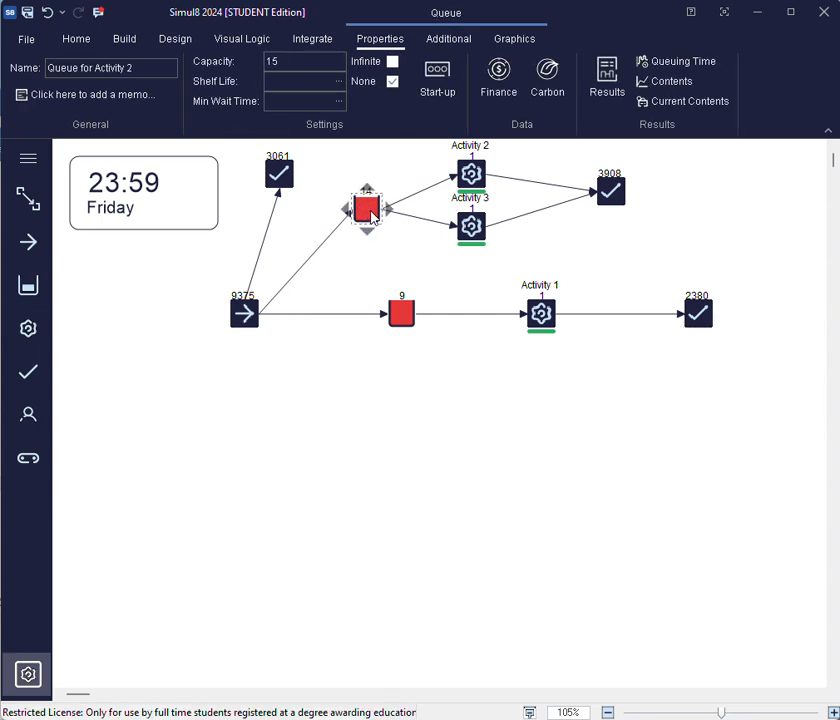
pyautogui.click(607, 78)
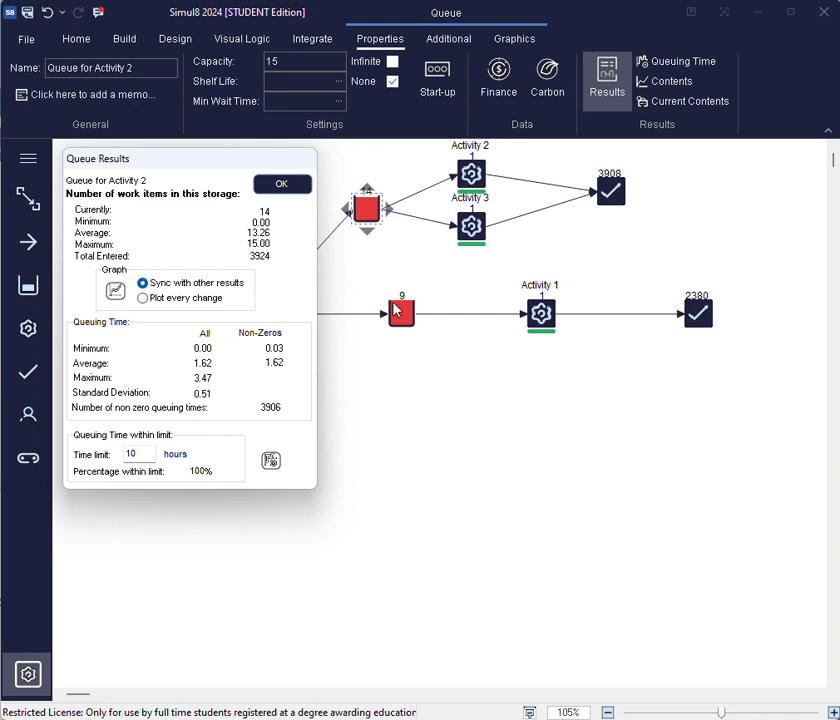
pyautogui.click(281, 184)
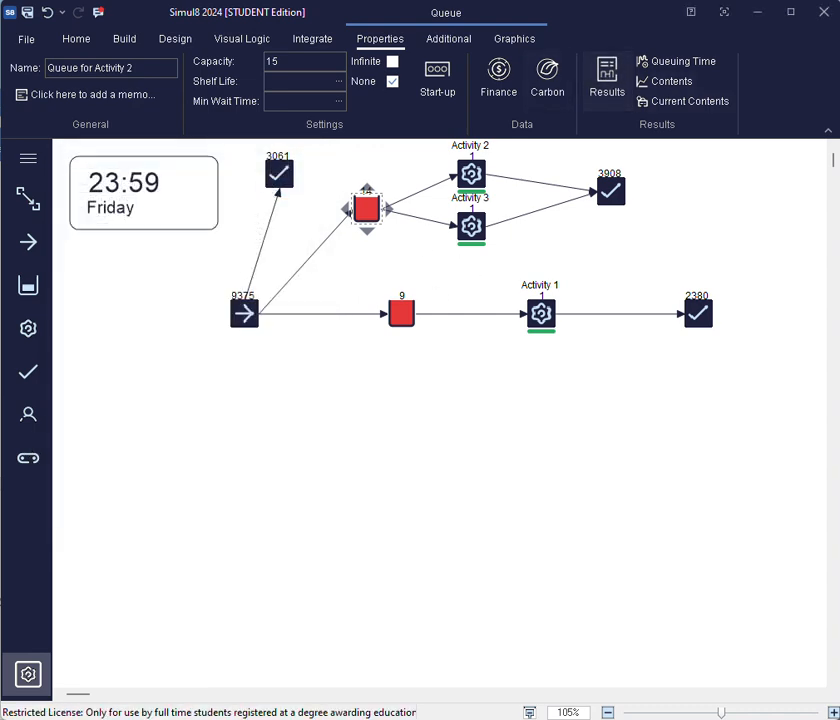